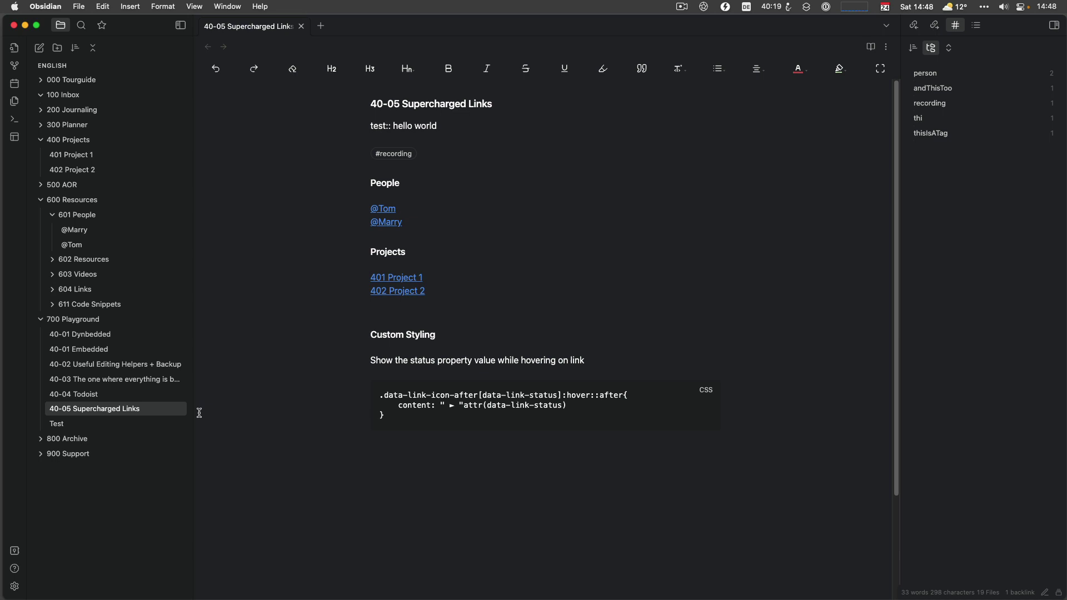
# Open the Supercharged Links plugin page in Settings
pyautogui.click(17, 587)
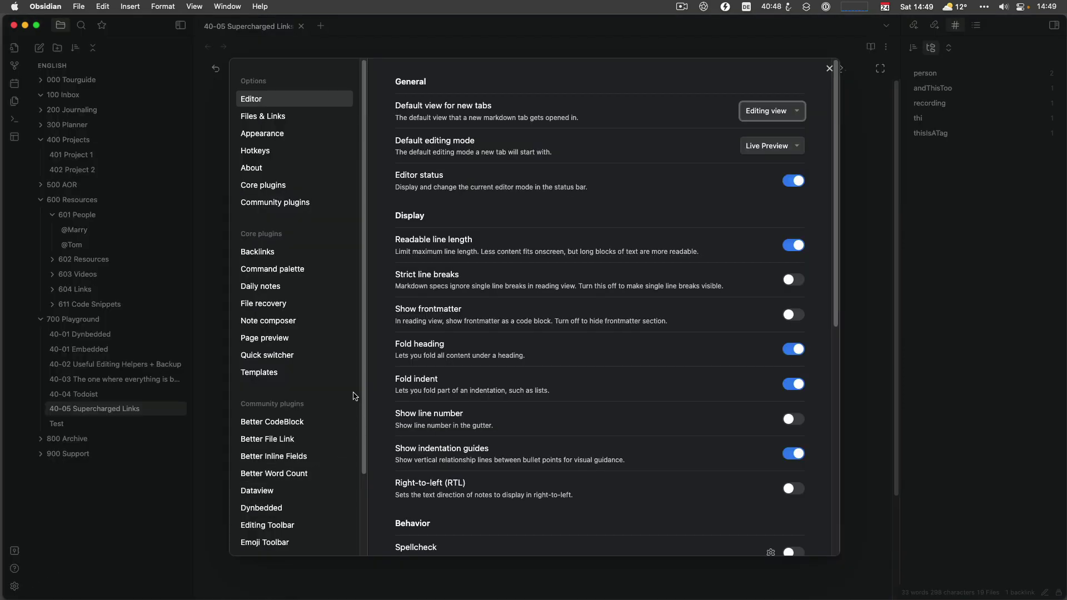
pyautogui.scroll(-1, 326, 450)
pyautogui.scroll(-3, 327, 450)
pyautogui.click(292, 516)
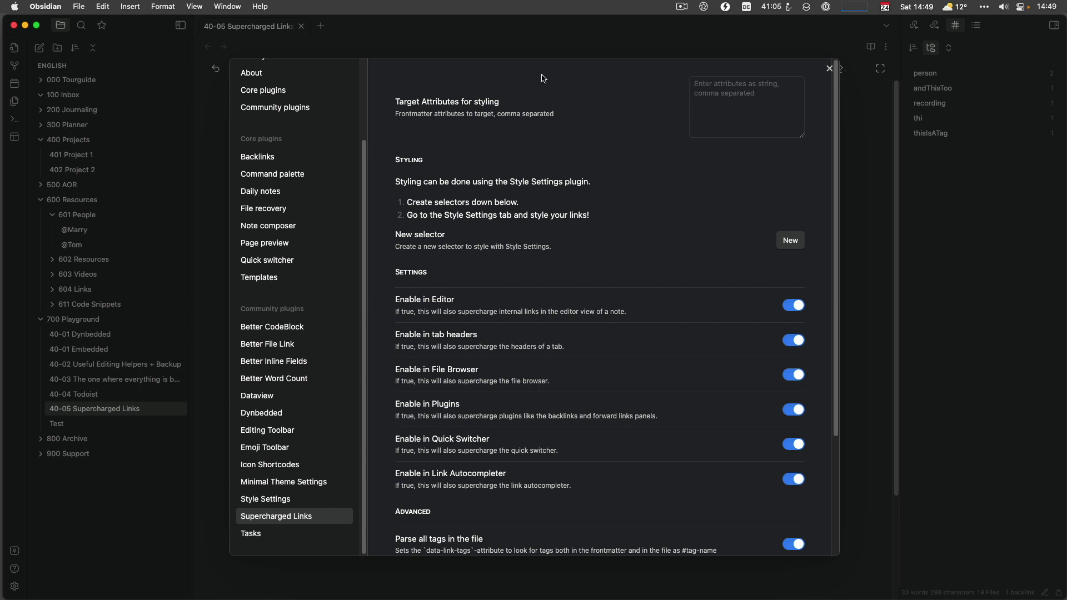
# Set the target attributes for styling to 'status, test'
pyautogui.click(731, 89)
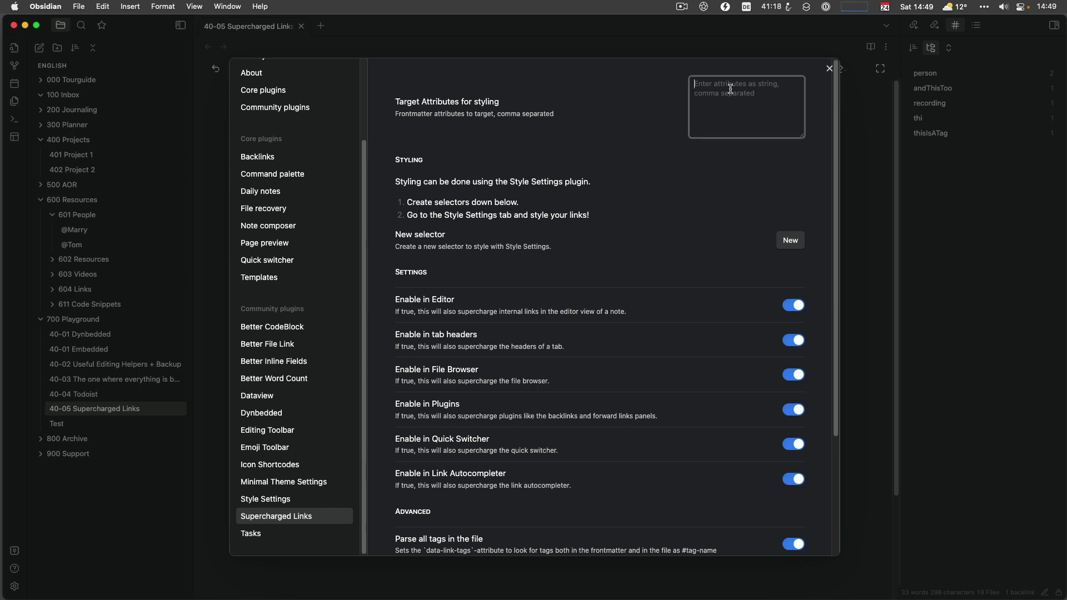
pyautogui.write('status, test')
pyautogui.click(651, 179)
pyautogui.scroll(-2, 500, 322)
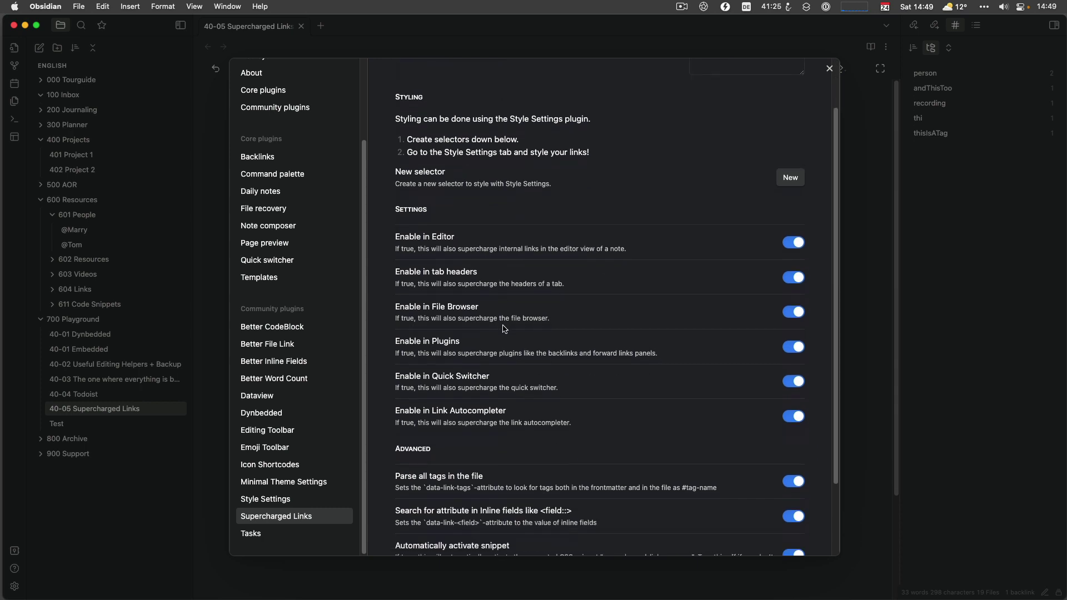
pyautogui.scroll(2, 612, 250)
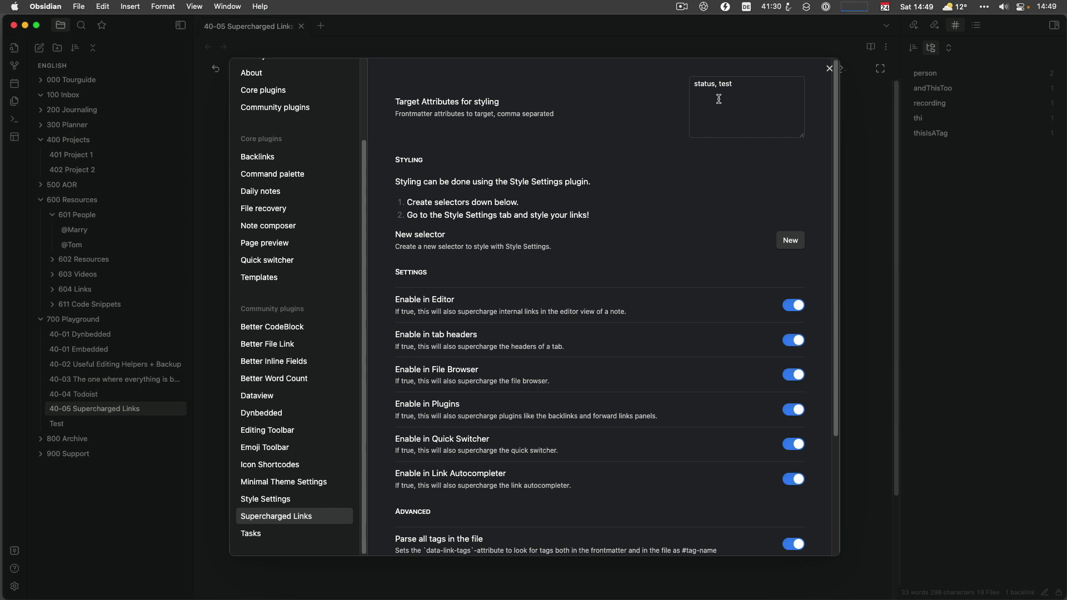
pyautogui.scroll(-1, 715, 125)
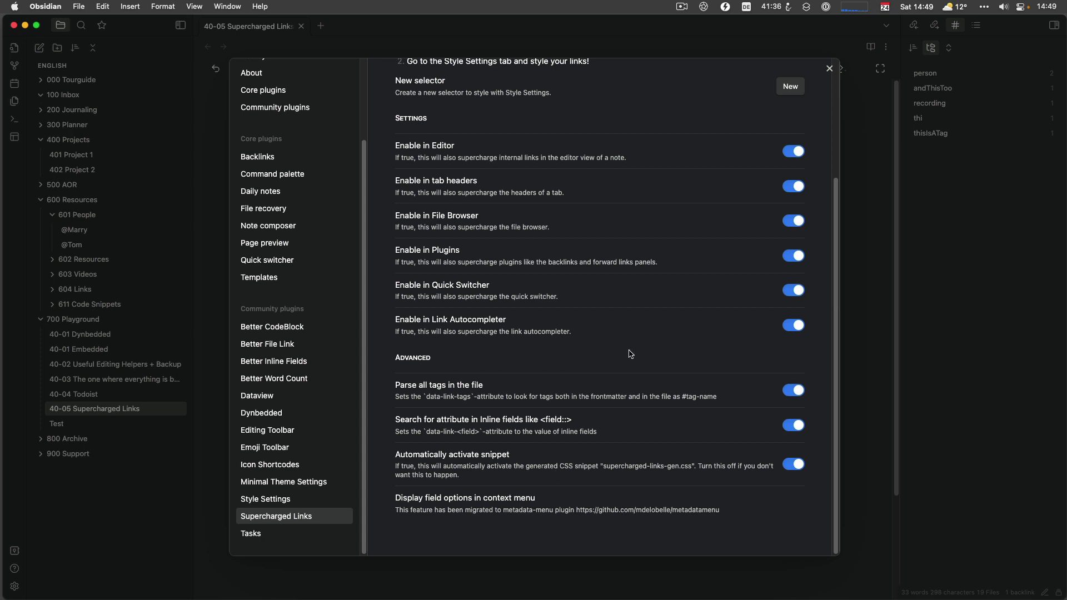
pyautogui.scroll(5, 631, 354)
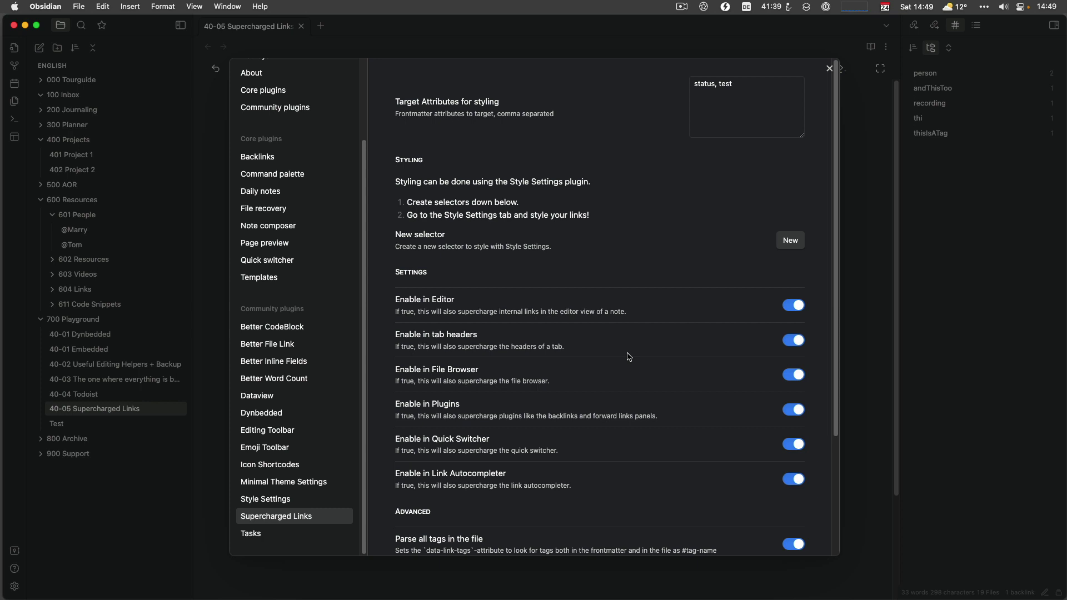
# Create and save a selector for notes whose status attribute value is 'call'
pyautogui.click(791, 241)
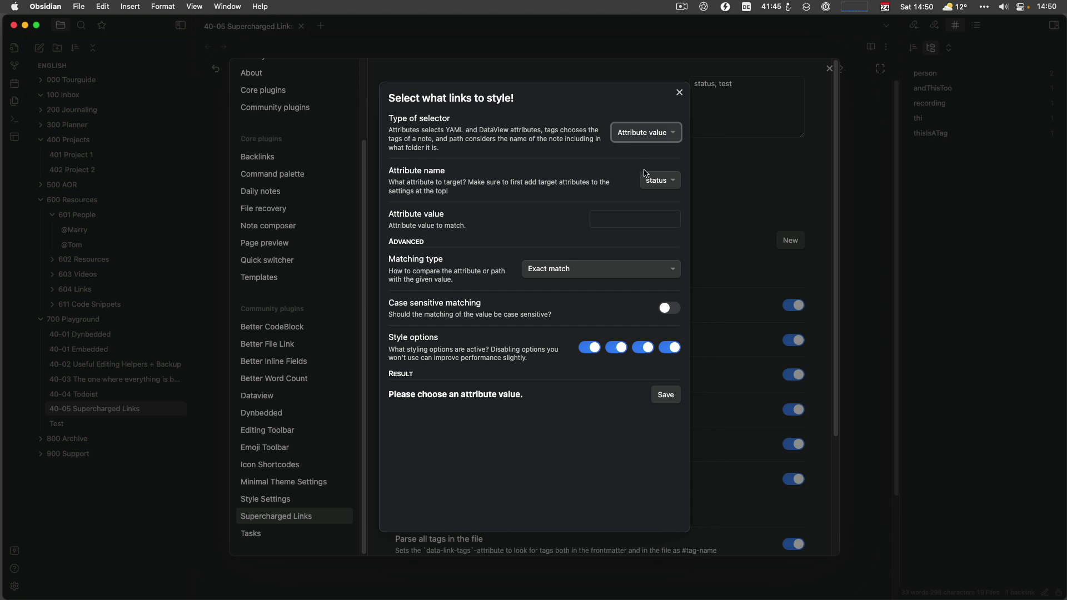
pyautogui.click(600, 220)
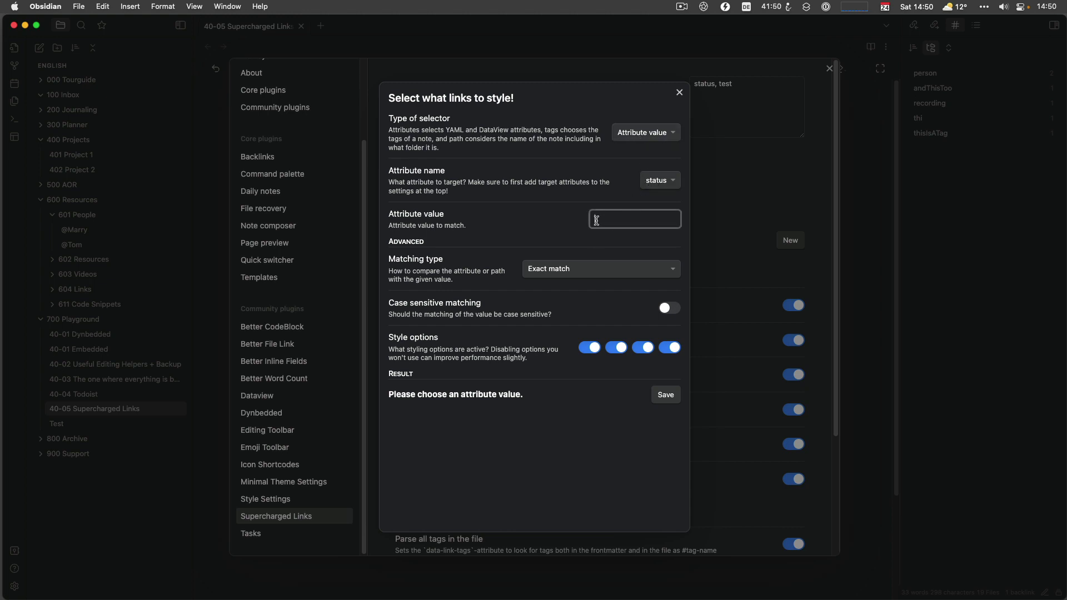
pyautogui.write('call')
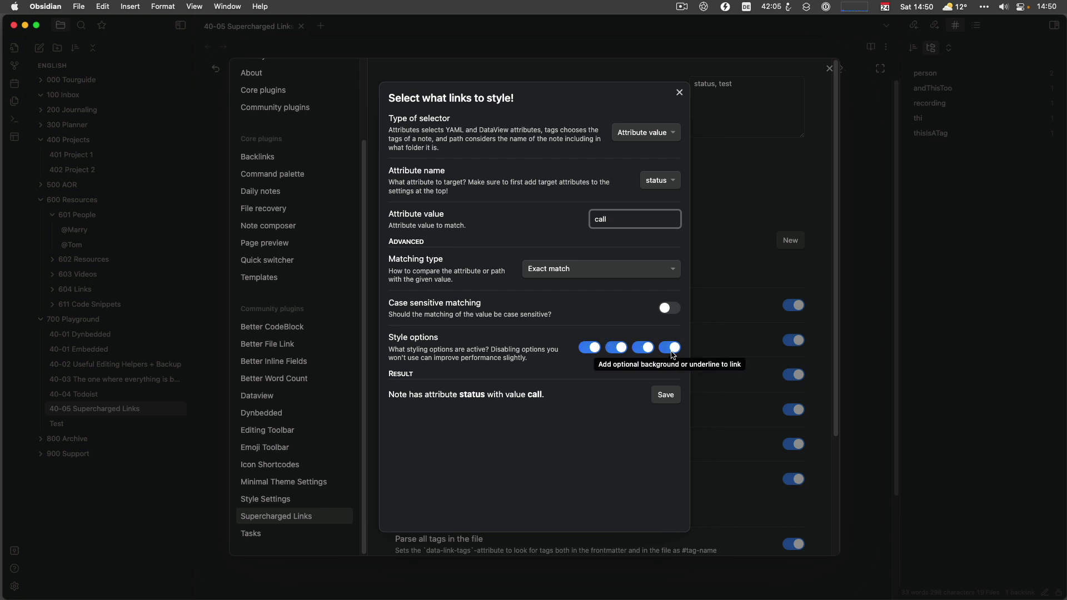
pyautogui.click(669, 396)
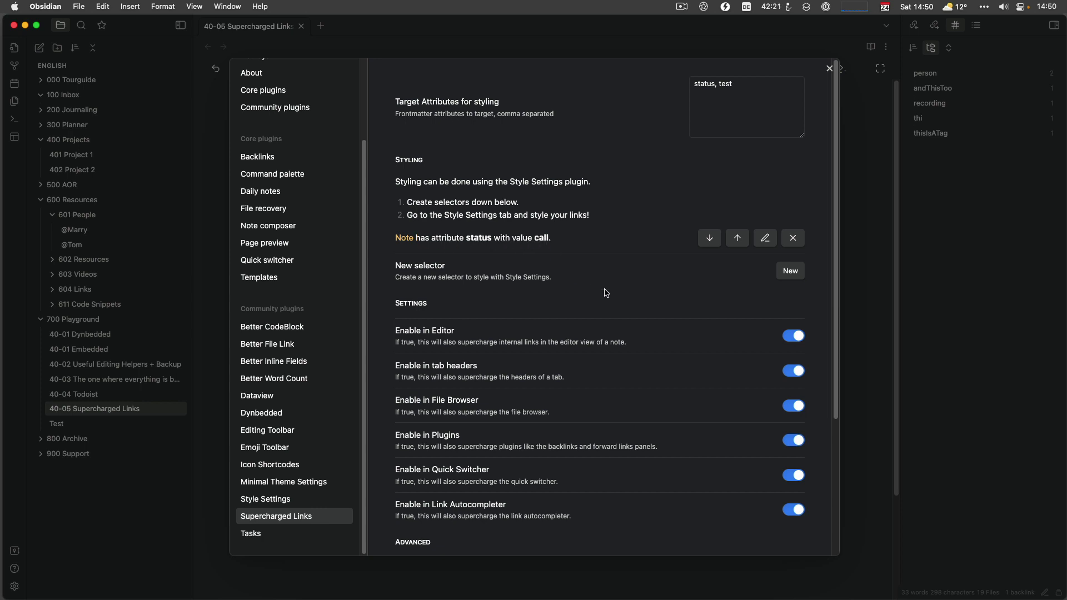
# Save a Tag selector for 'recording' with the last two style options switched off
pyautogui.click(798, 276)
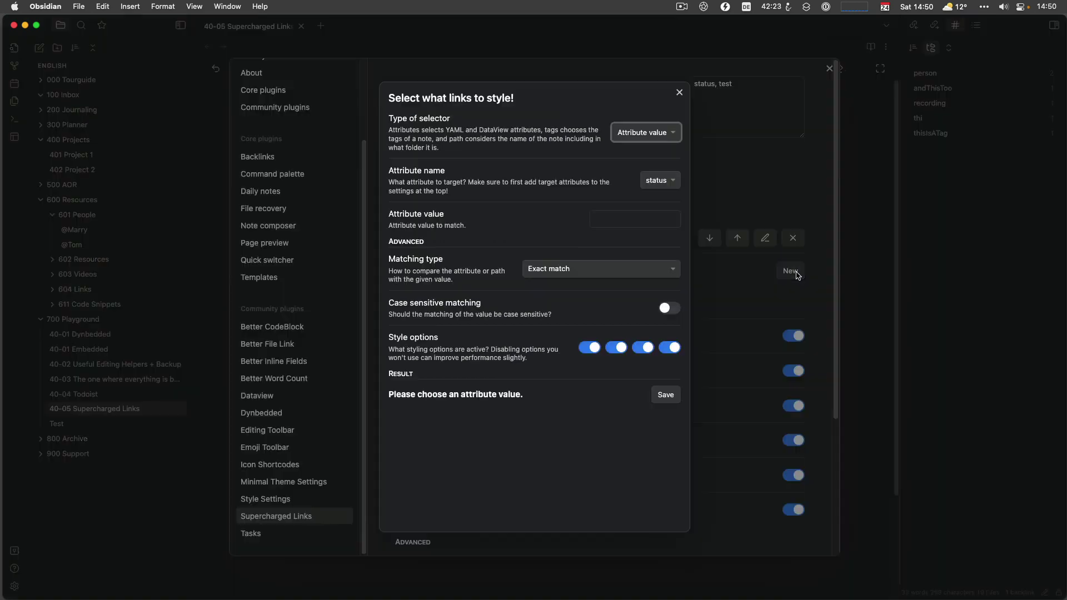
pyautogui.click(629, 132)
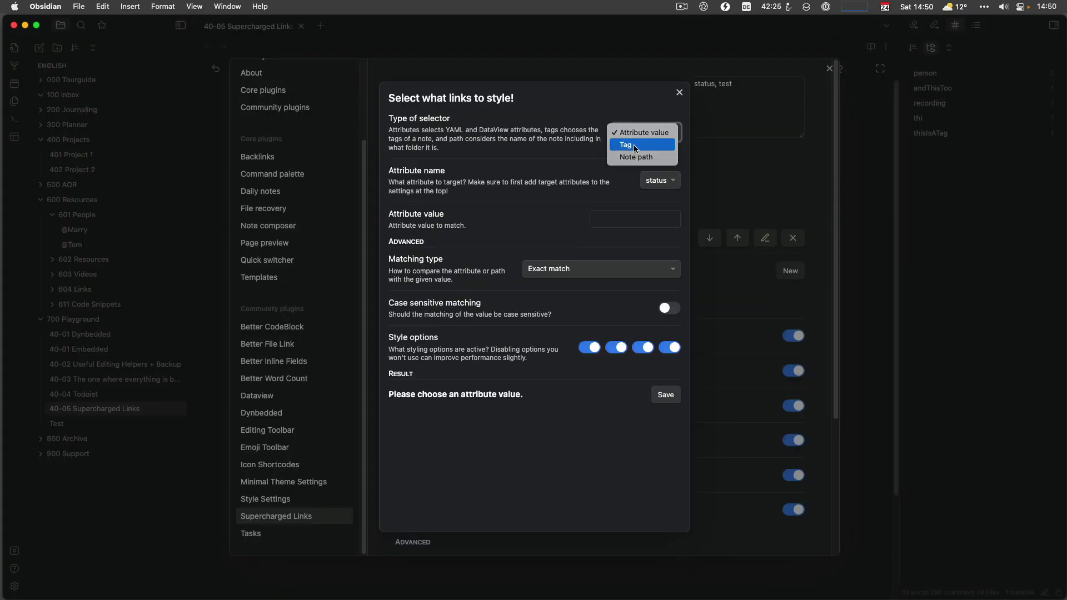
pyautogui.click(633, 144)
pyautogui.click(596, 176)
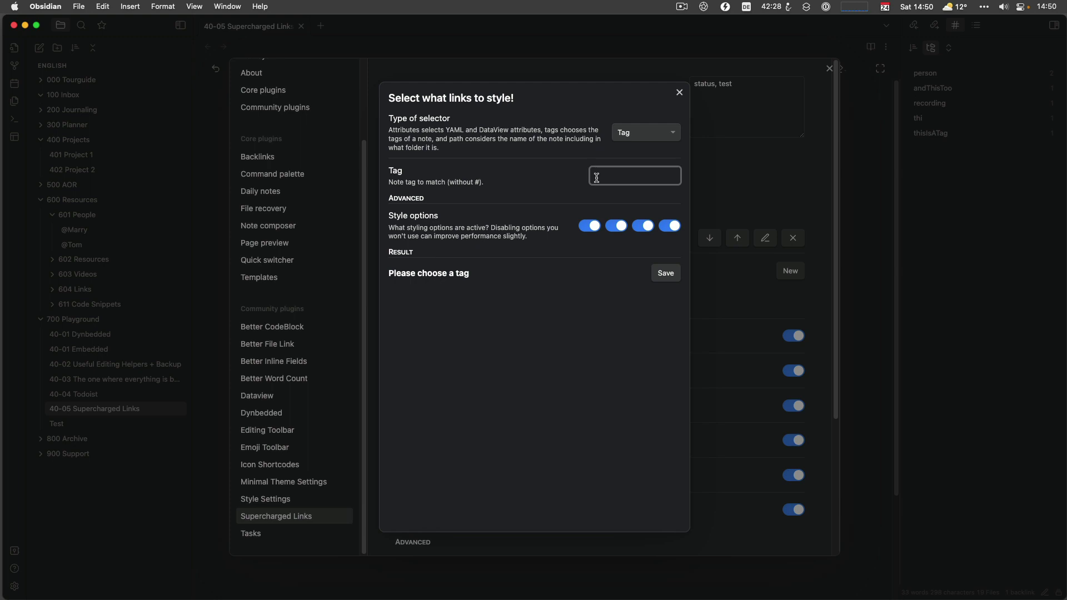
pyautogui.write('recording')
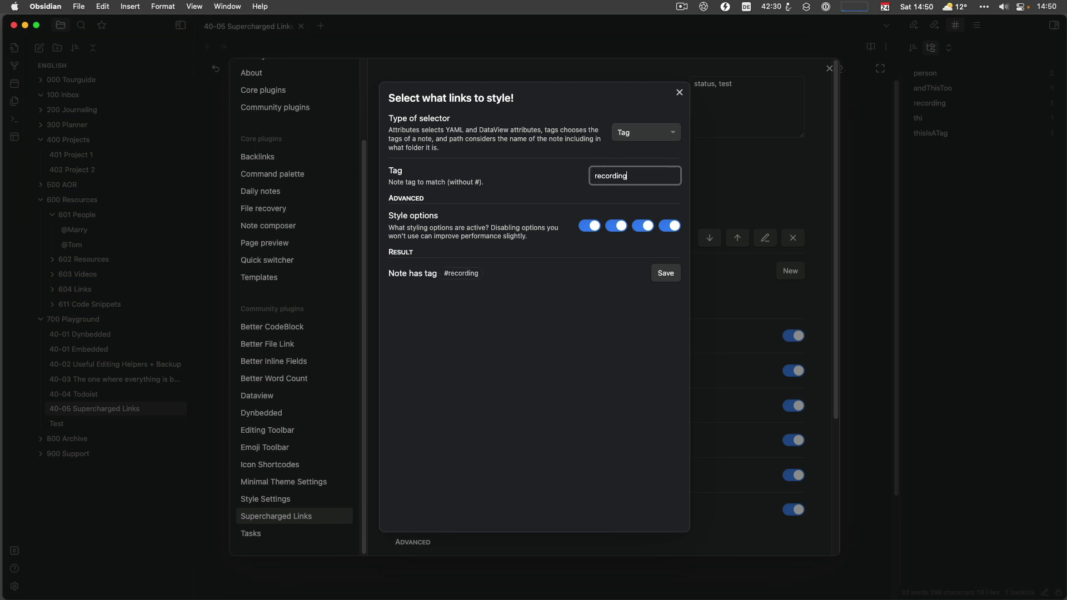
pyautogui.click(592, 228)
pyautogui.click(593, 228)
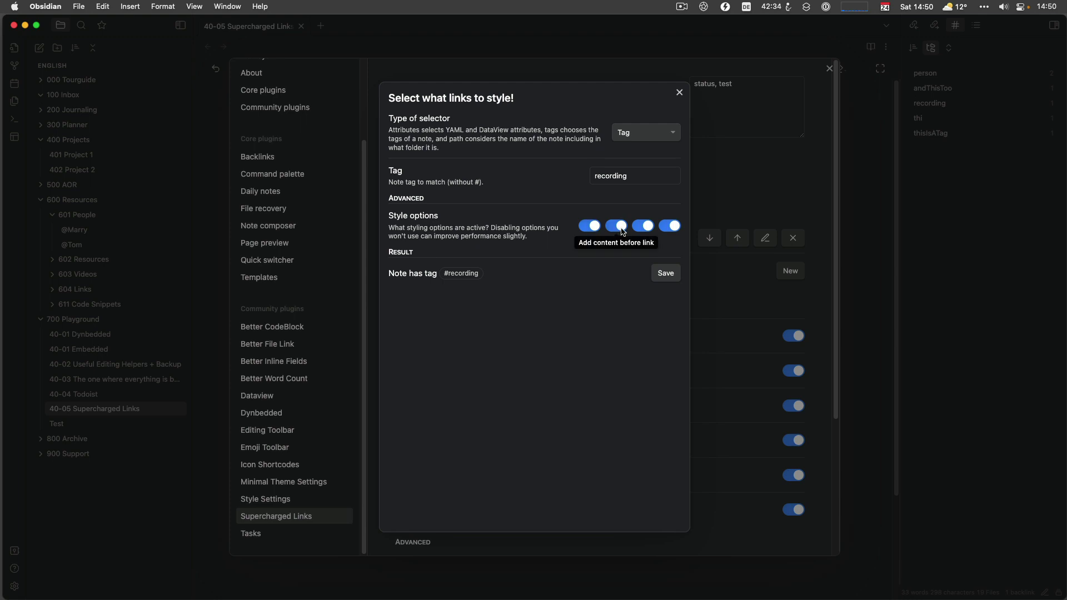
pyautogui.click(644, 226)
pyautogui.click(669, 226)
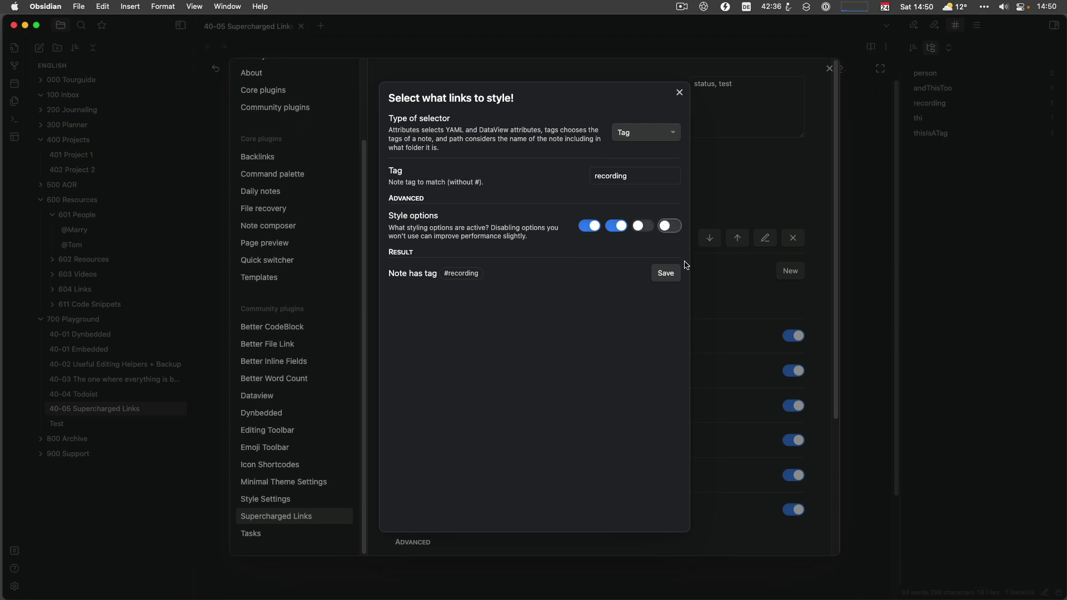
pyautogui.click(670, 275)
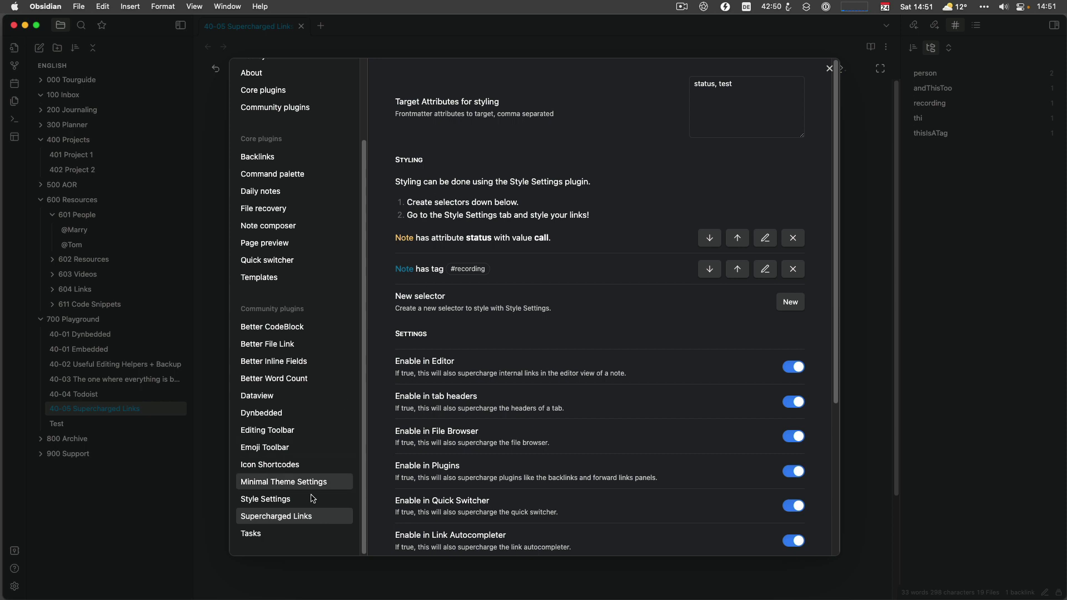
# In Style Settings, set the 'status is call' links' font weight to bold
pyautogui.click(266, 500)
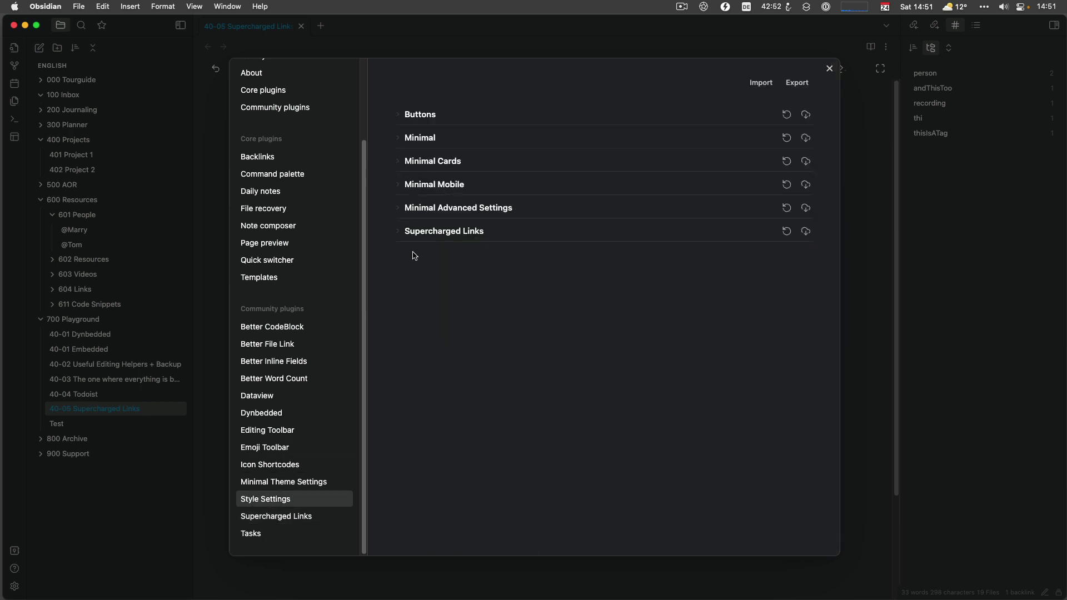
pyautogui.click(402, 233)
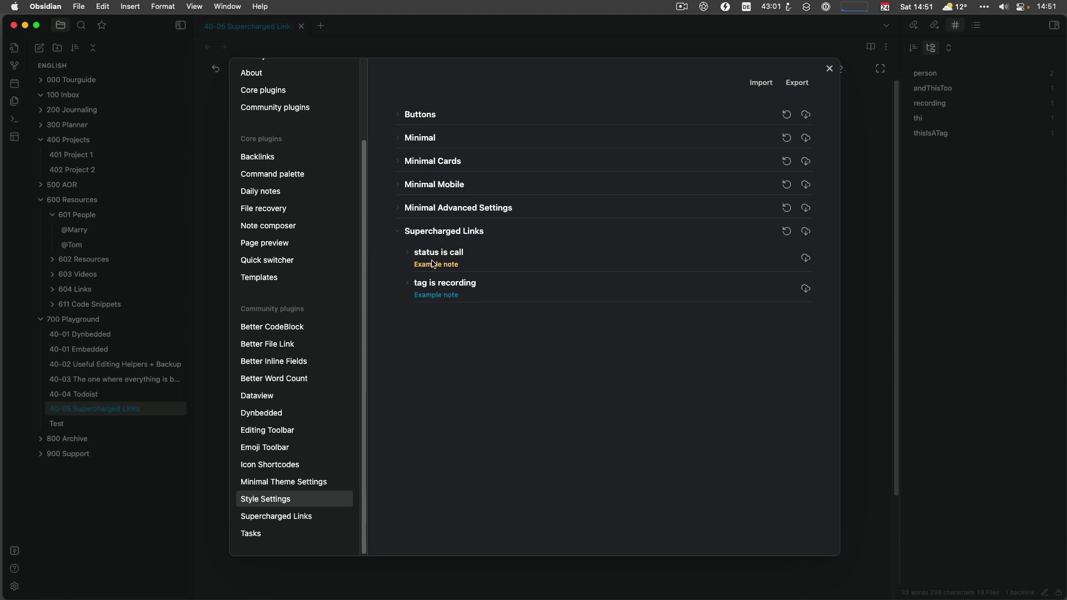
pyautogui.click(408, 258)
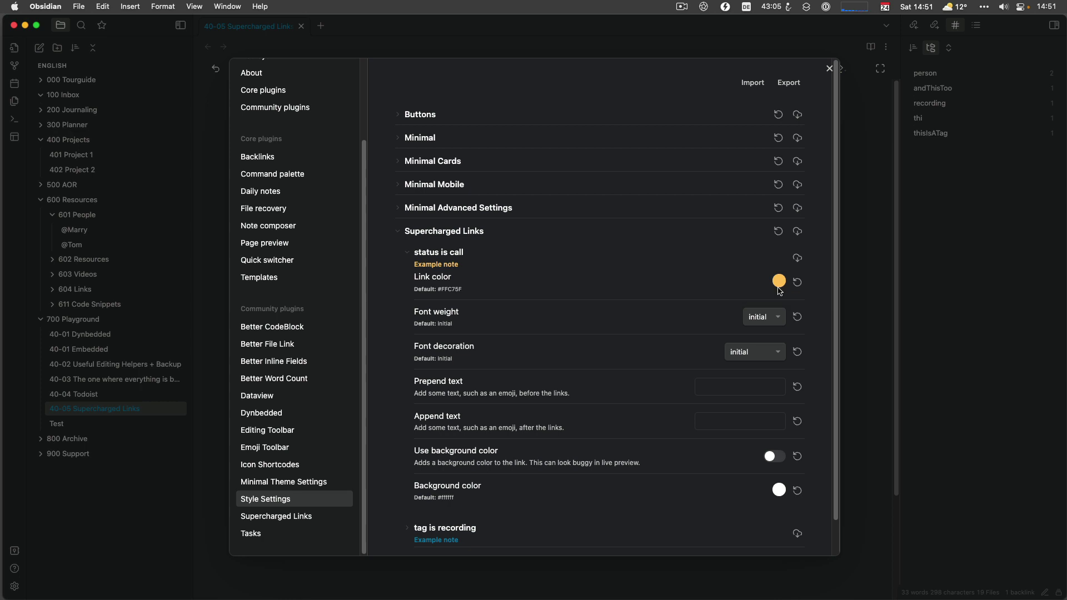
pyautogui.click(761, 323)
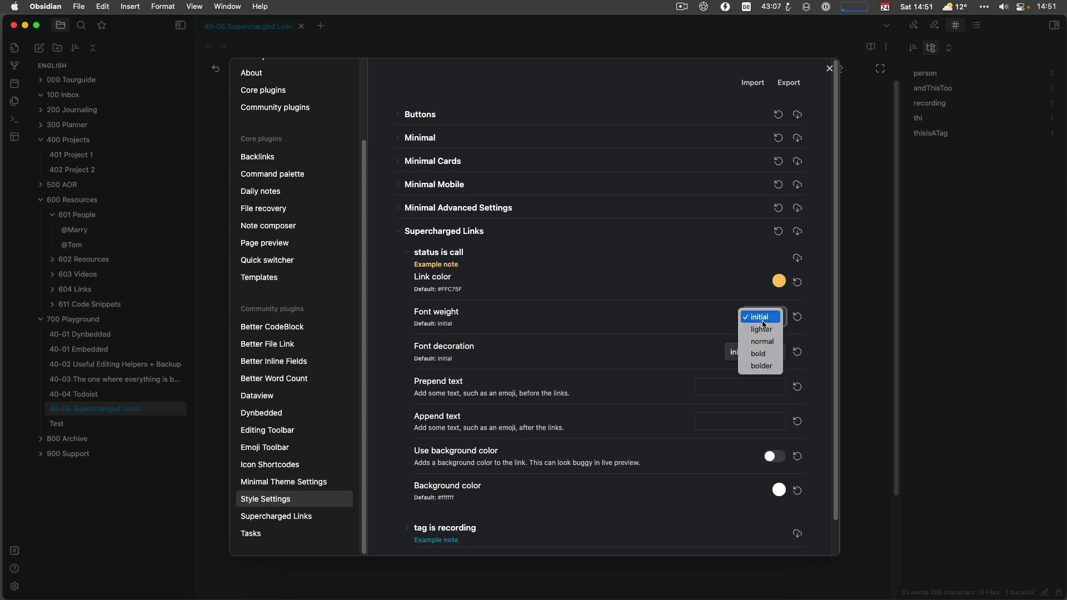
pyautogui.click(761, 354)
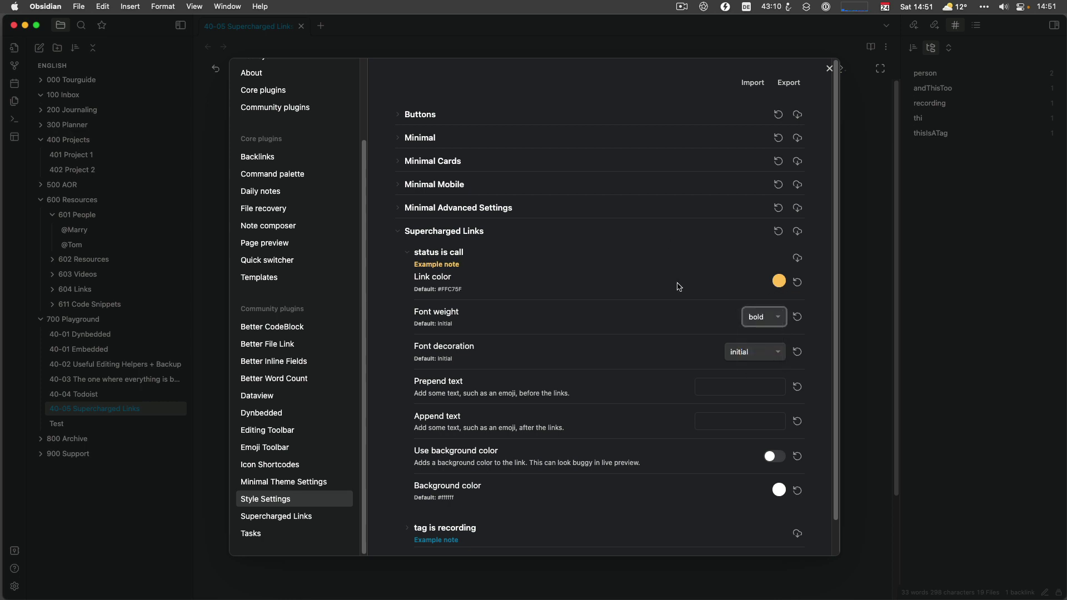
pyautogui.scroll(-2, 677, 289)
pyautogui.click(746, 318)
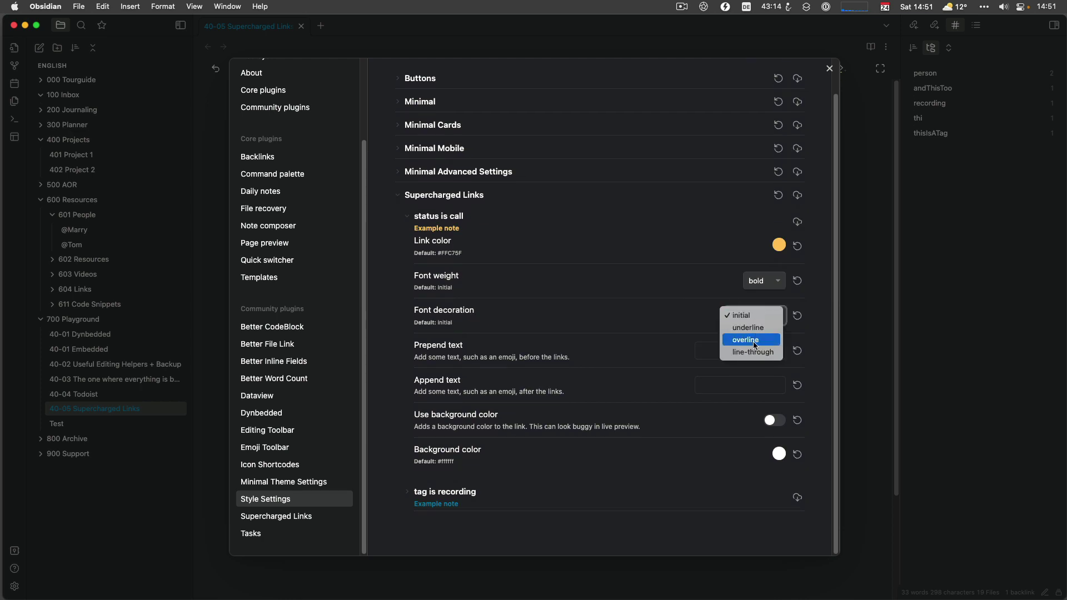
pyautogui.click(584, 291)
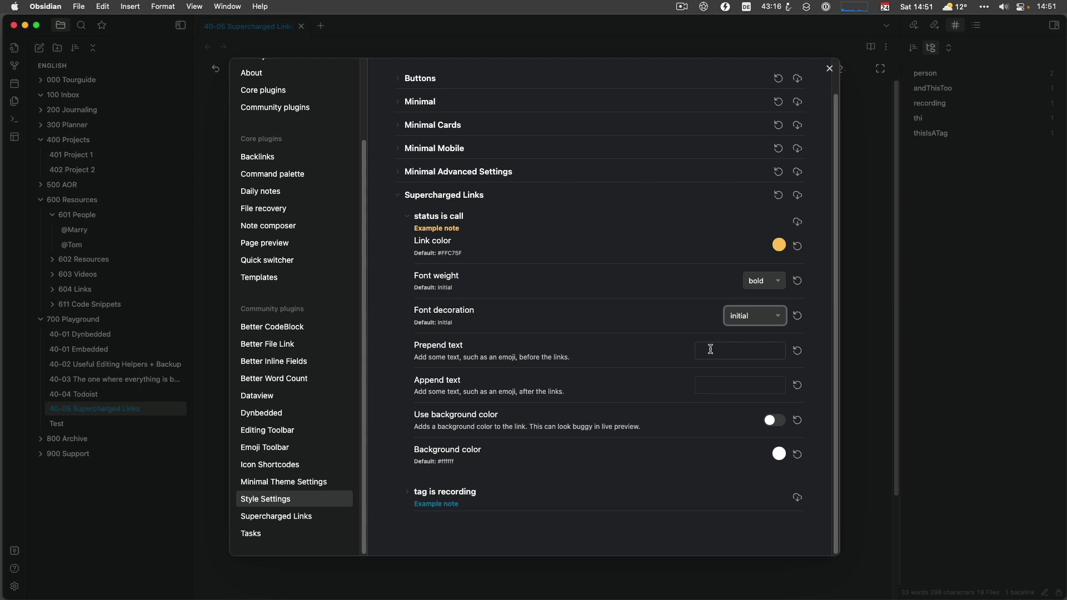
pyautogui.click(711, 349)
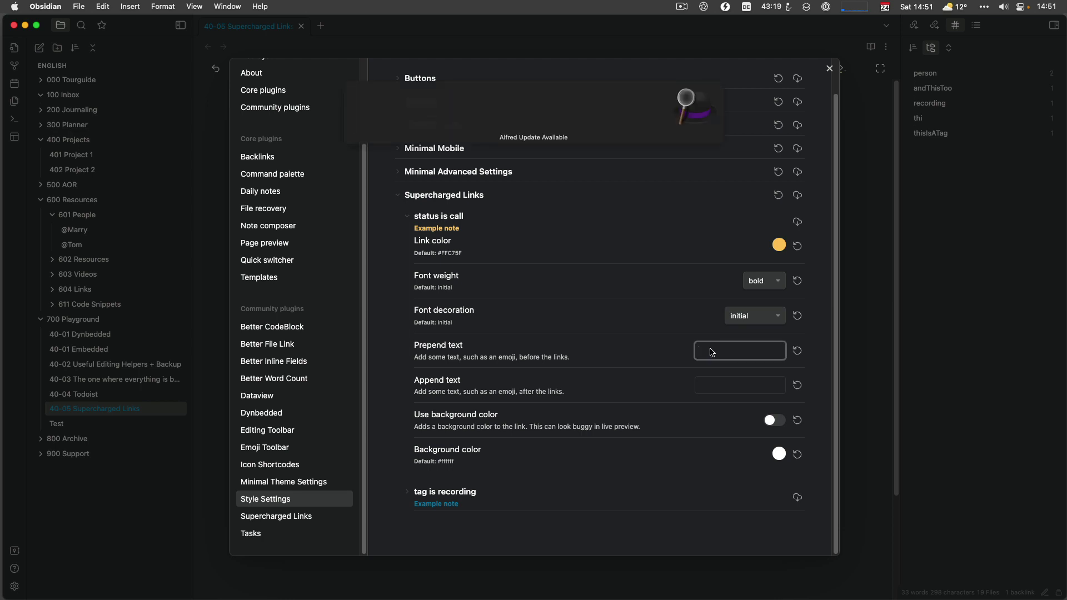
# Prepend a telephone emoji to 'status is call' links
pyautogui.write('se')
pyautogui.press('BackSpace')
pyautogui.press('BackSpace')
pyautogui.write('emoji')
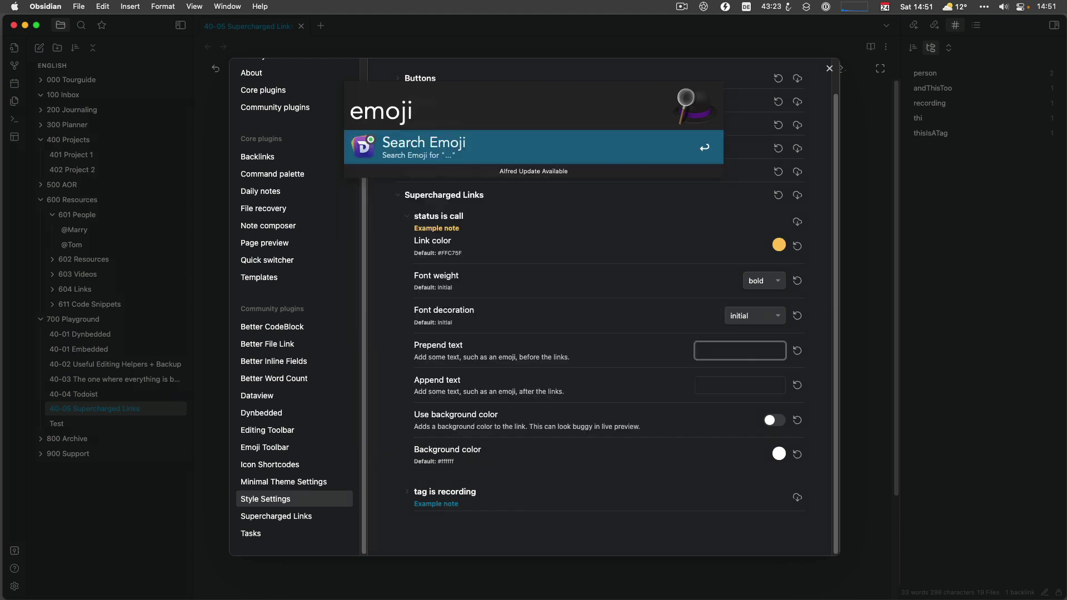
pyautogui.write(' tel')
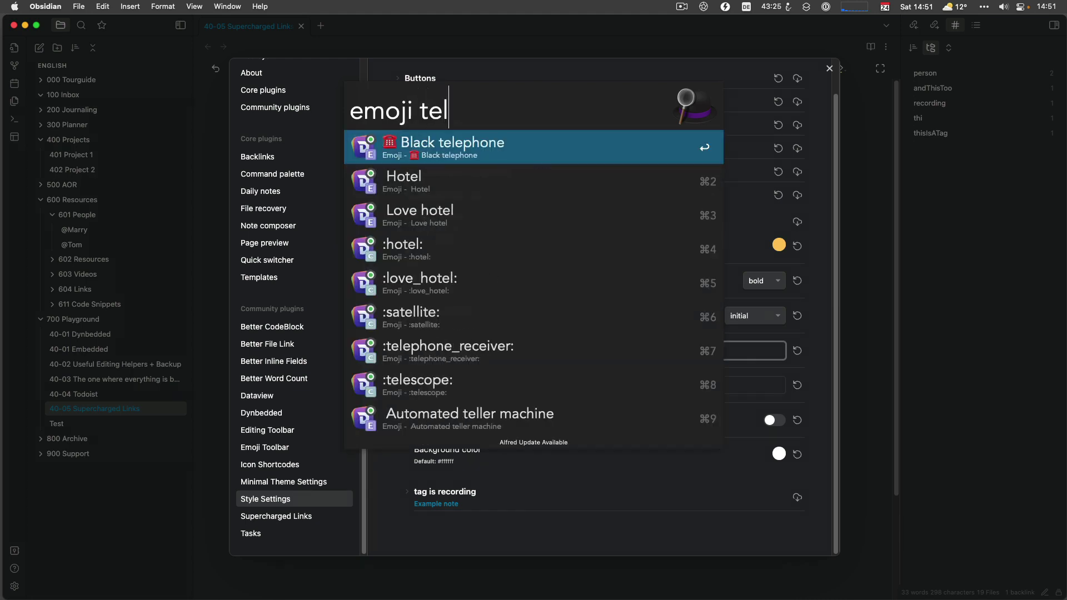
pyautogui.press('Escape')
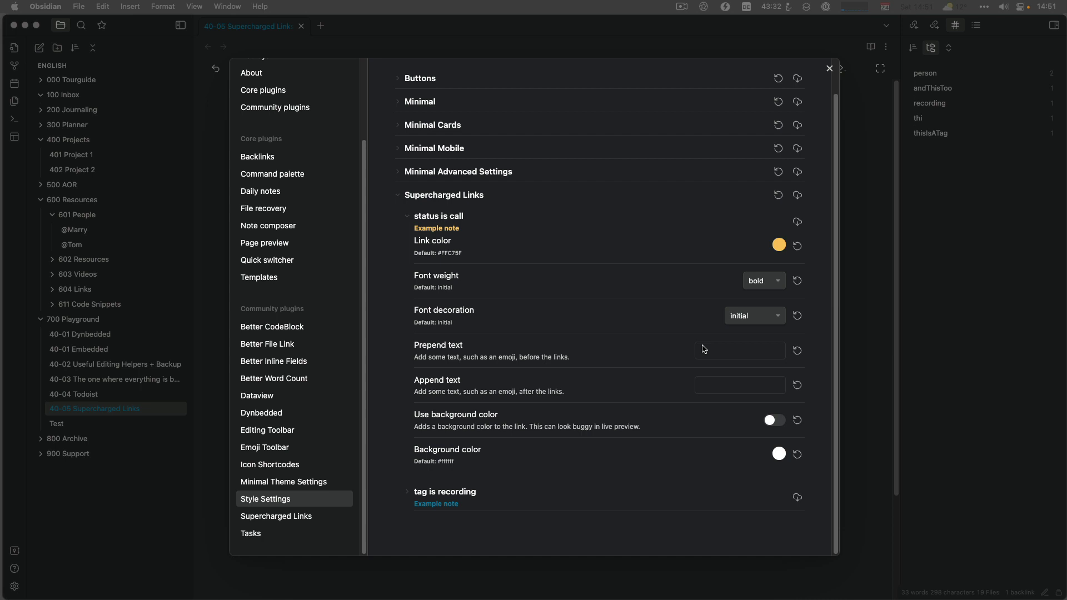
pyautogui.click(706, 354)
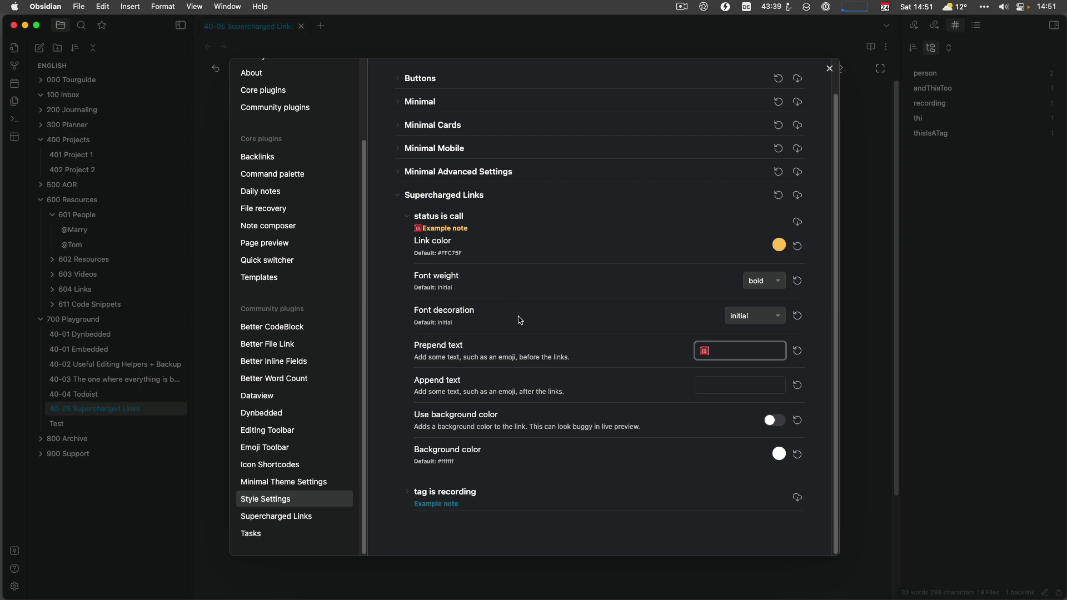
# Append '(CALL ME)', enable a background colour, and expand the 'tag is recording' section
pyautogui.click(705, 385)
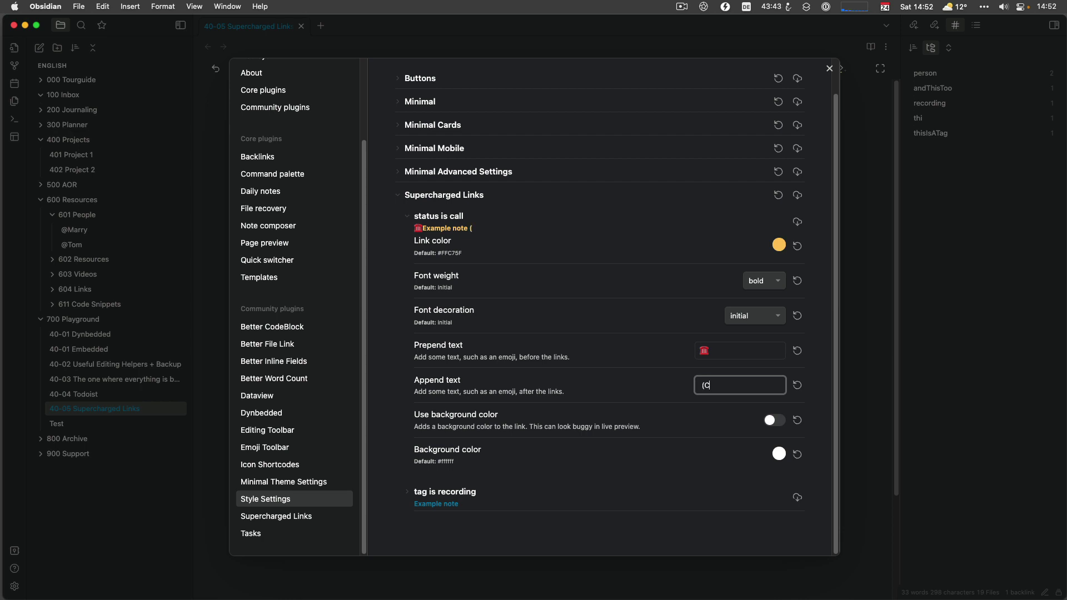
pyautogui.write('(CAÖÖE')
pyautogui.write('LL MEE')
pyautogui.press('BackSpace')
pyautogui.write(')')
pyautogui.click(774, 426)
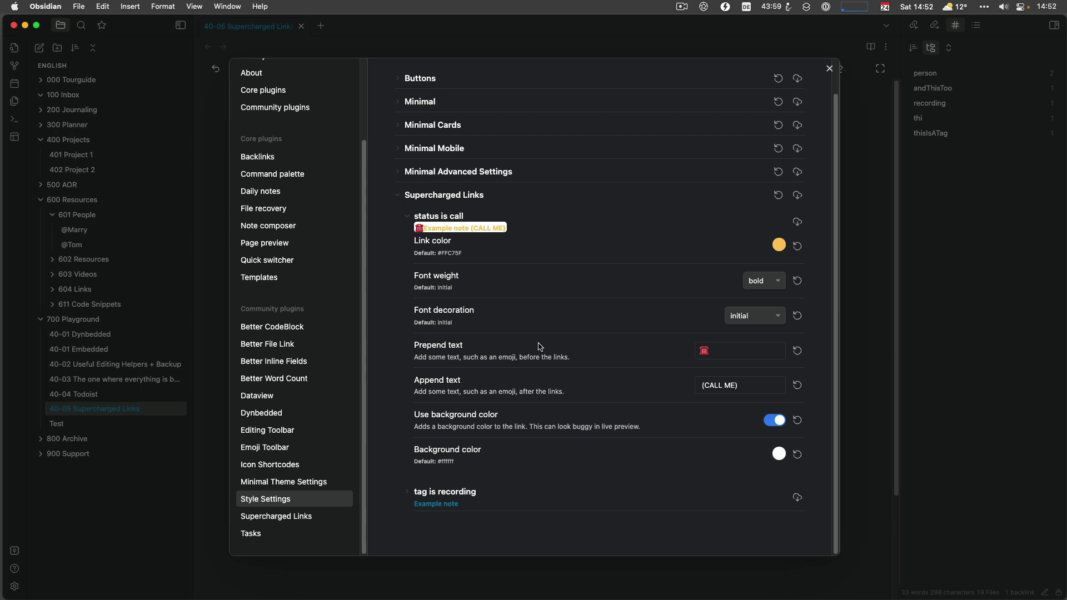
pyautogui.click(409, 493)
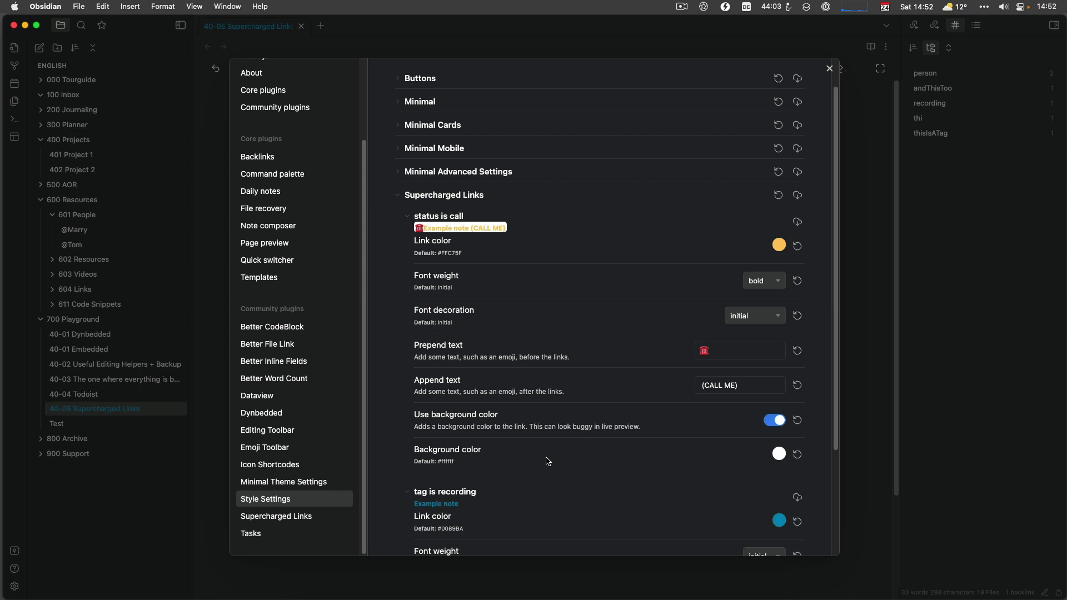
pyautogui.scroll(-3, 548, 461)
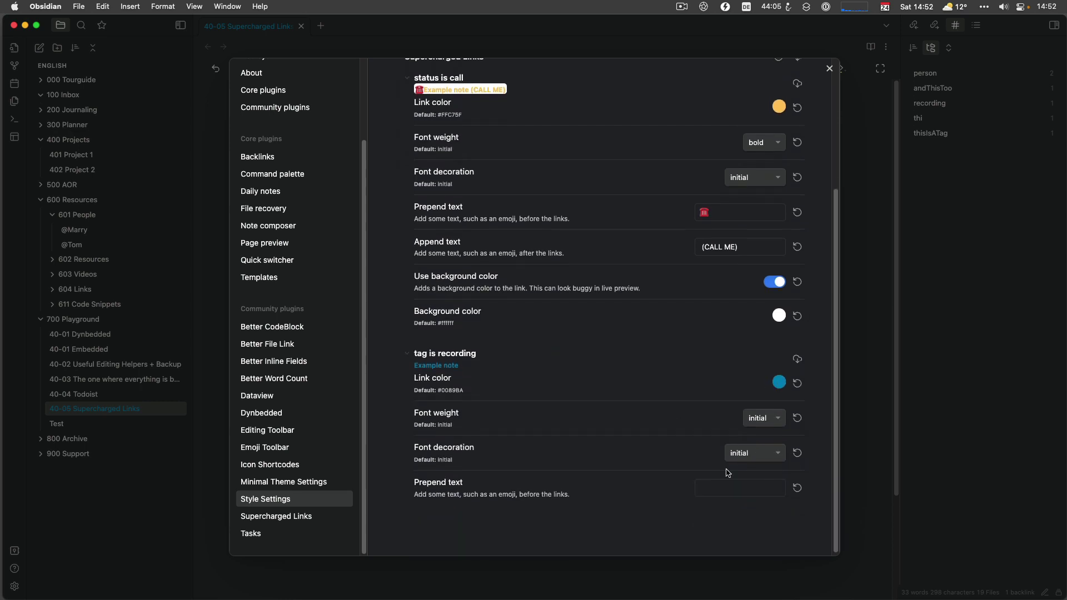
# Close Settings and open the 40-01 Embedded note
pyautogui.click(830, 69)
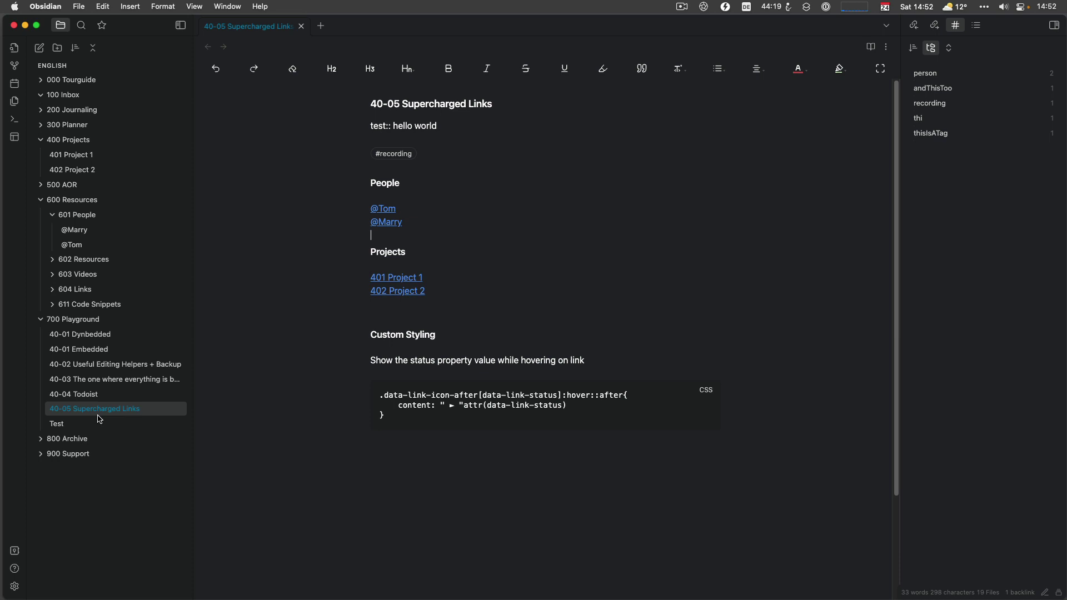
pyautogui.click(241, 293)
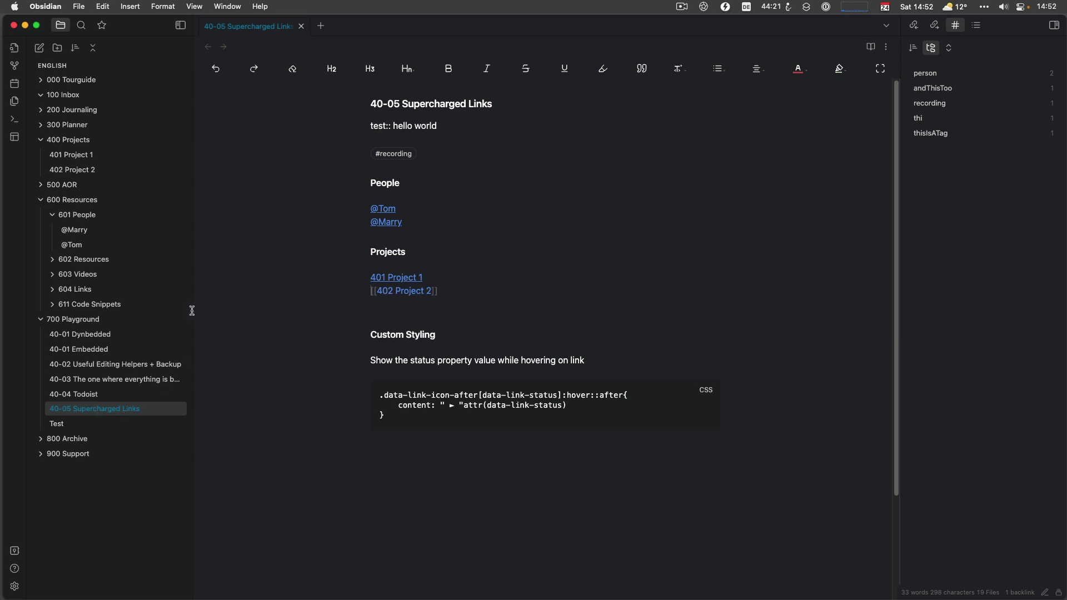
pyautogui.click(117, 350)
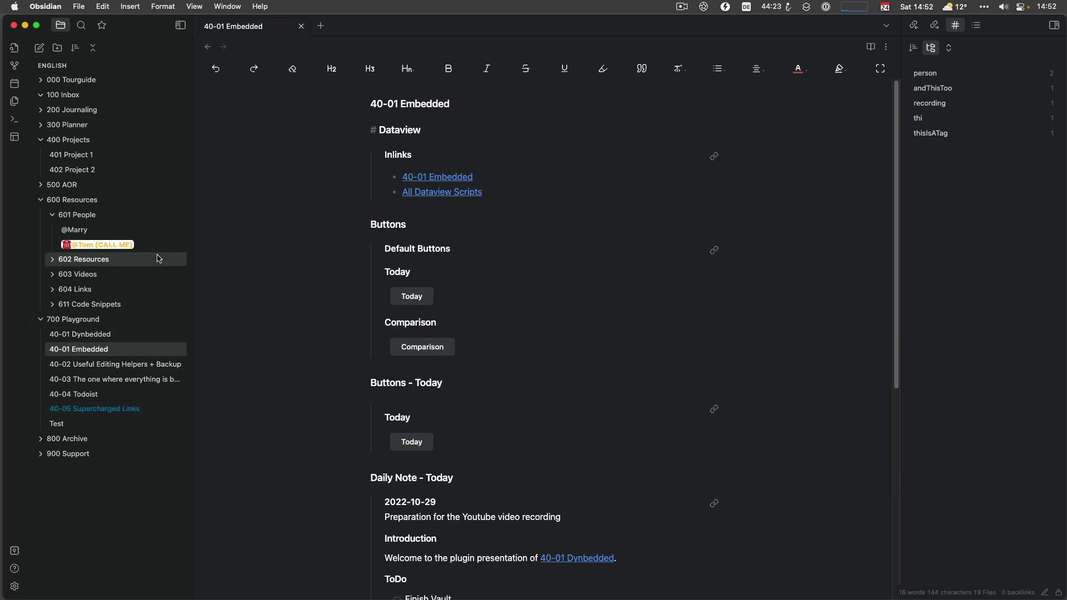
pyautogui.click(15, 587)
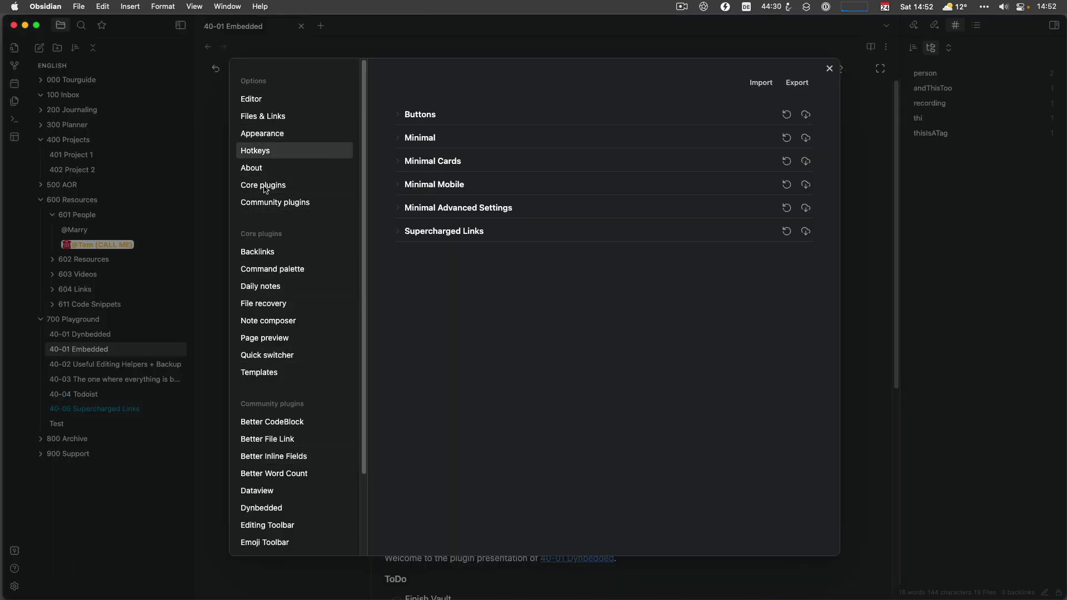
pyautogui.click(264, 139)
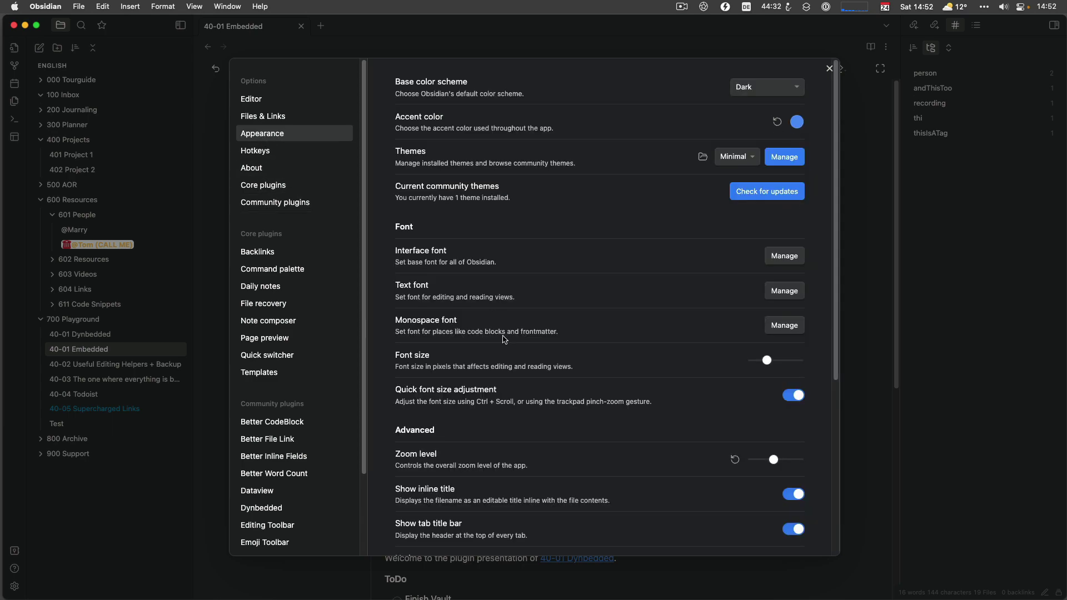
pyautogui.scroll(-5, 557, 387)
pyautogui.click(793, 468)
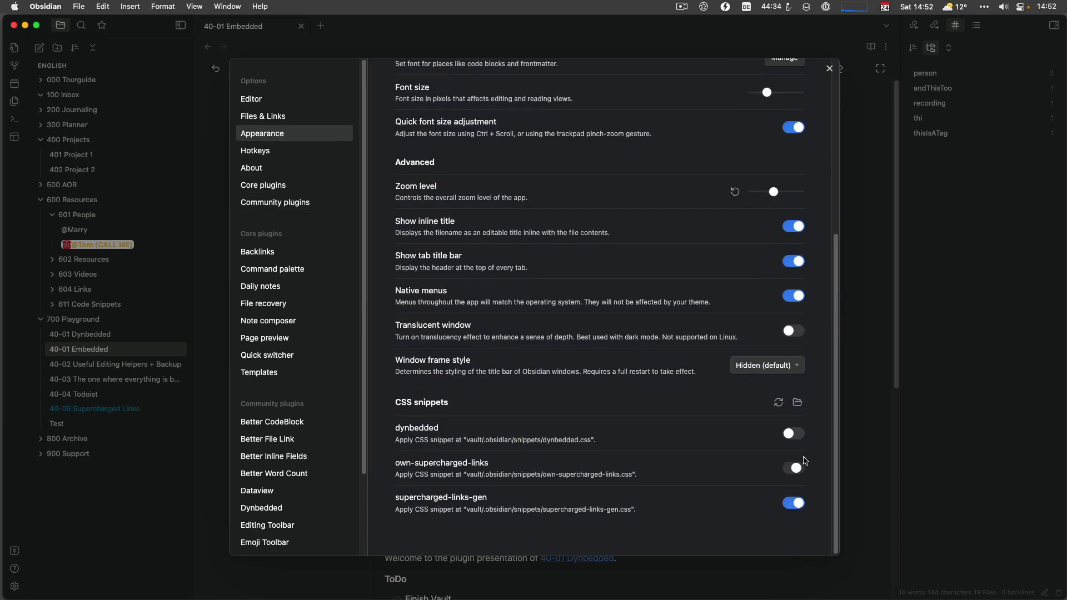
pyautogui.click(829, 68)
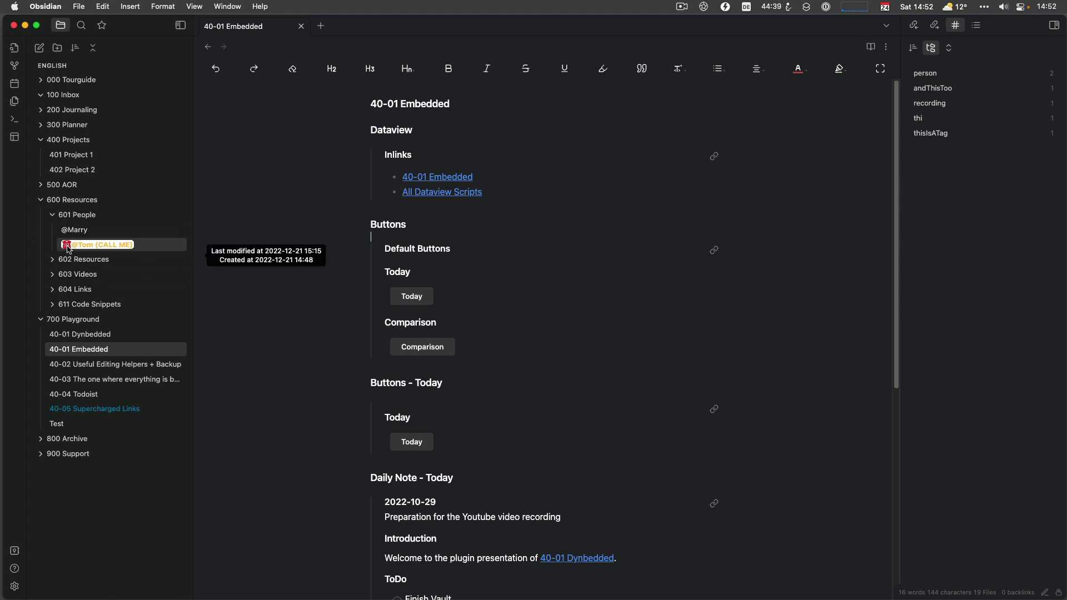
pyautogui.click(95, 249)
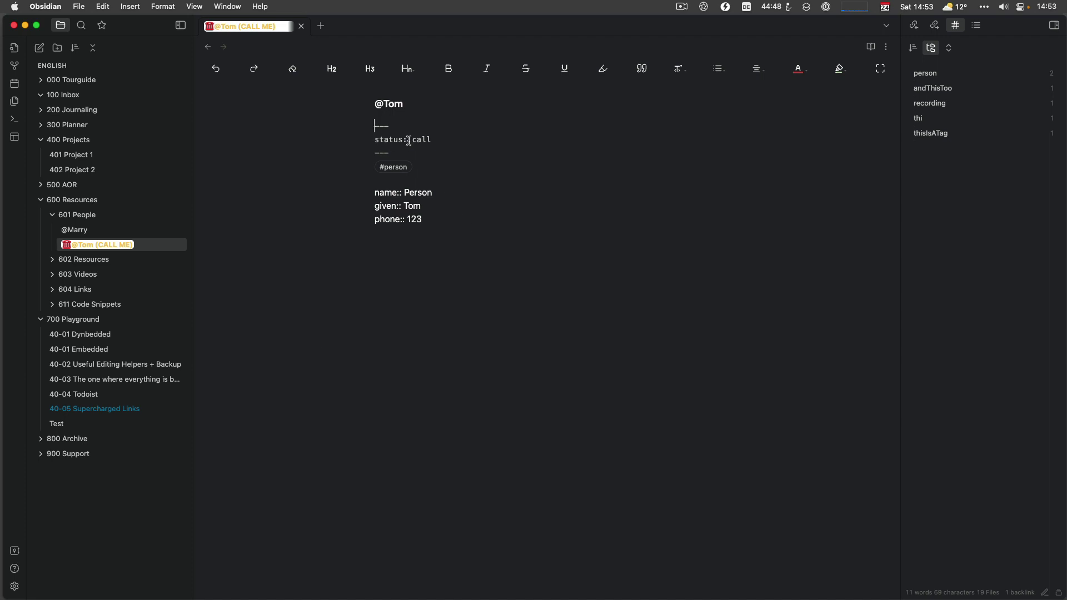
pyautogui.click(87, 234)
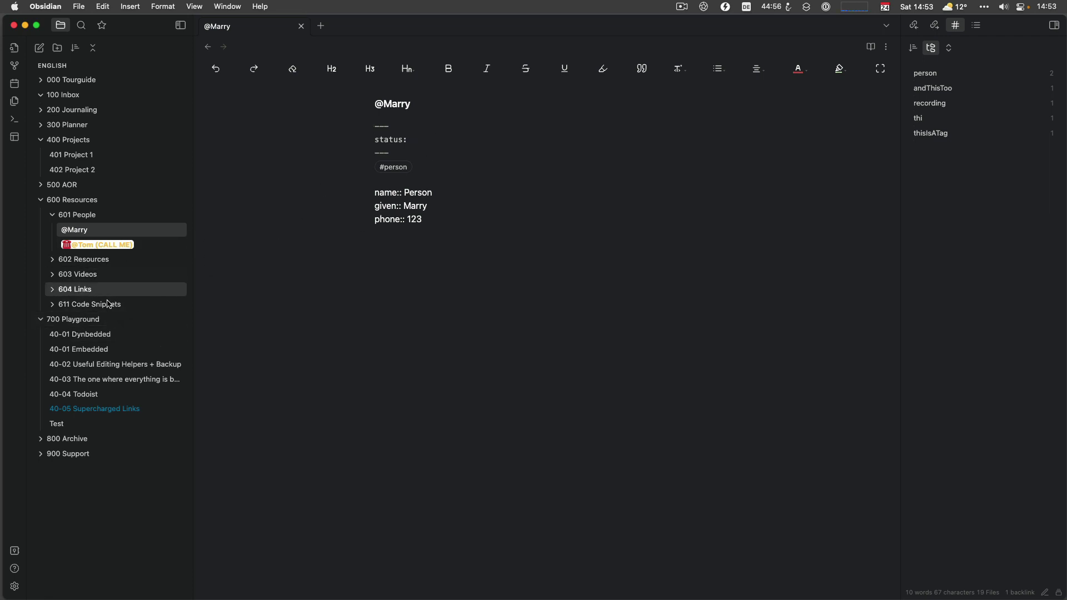
pyautogui.click(84, 410)
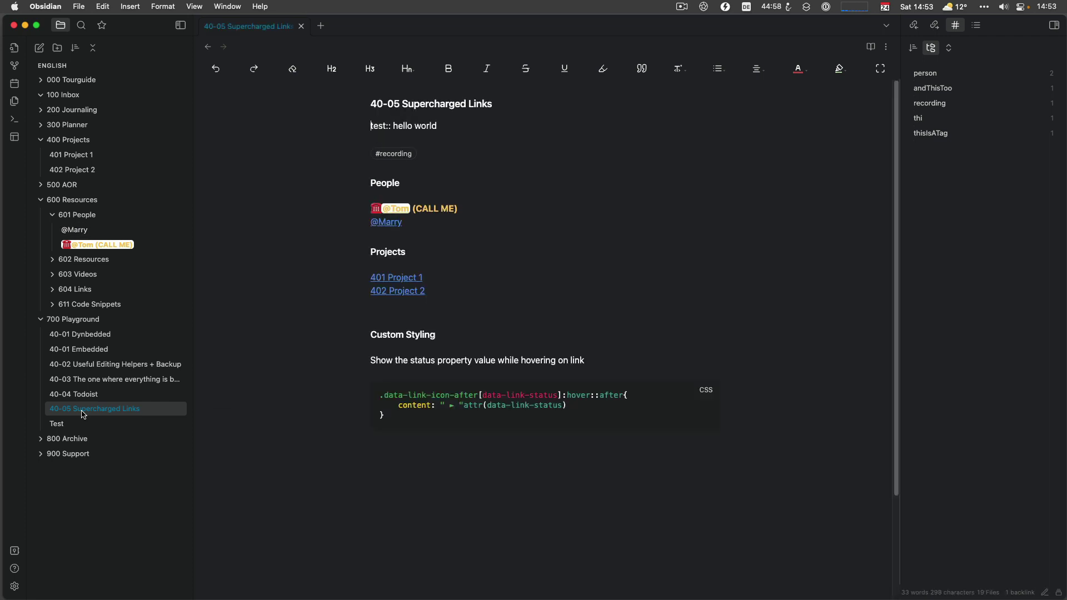
pyautogui.click(493, 274)
pyautogui.click(396, 238)
pyautogui.press('Return')
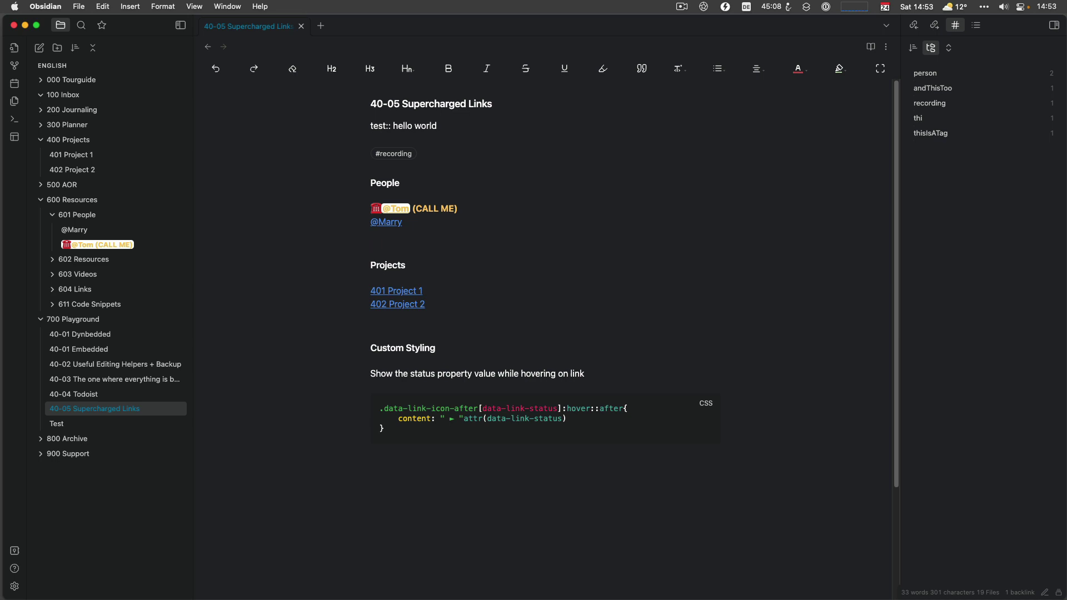
pyautogui.write('[[')
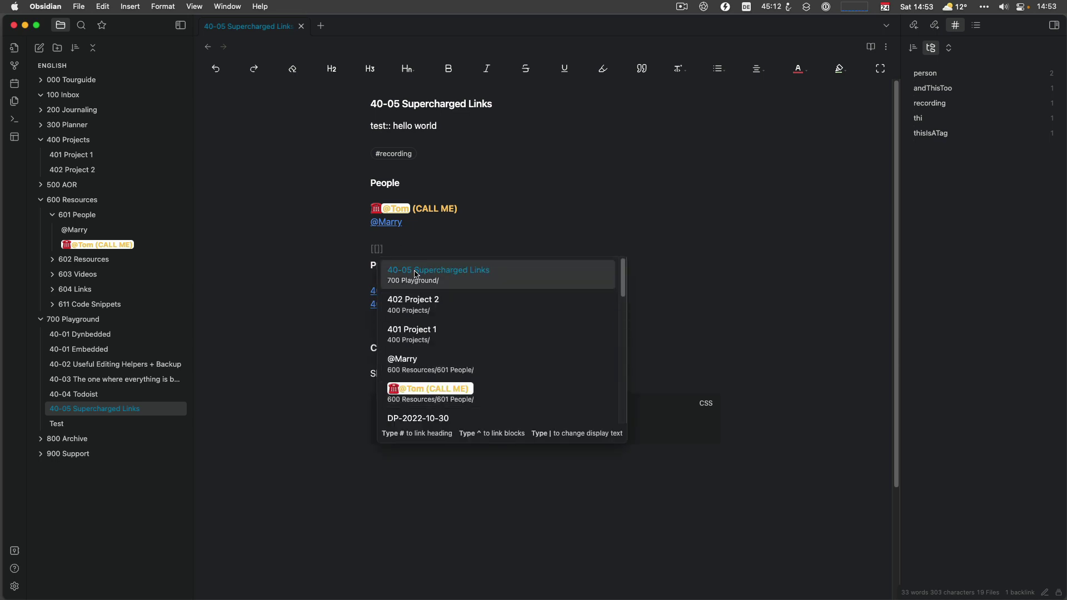
pyautogui.press('Escape')
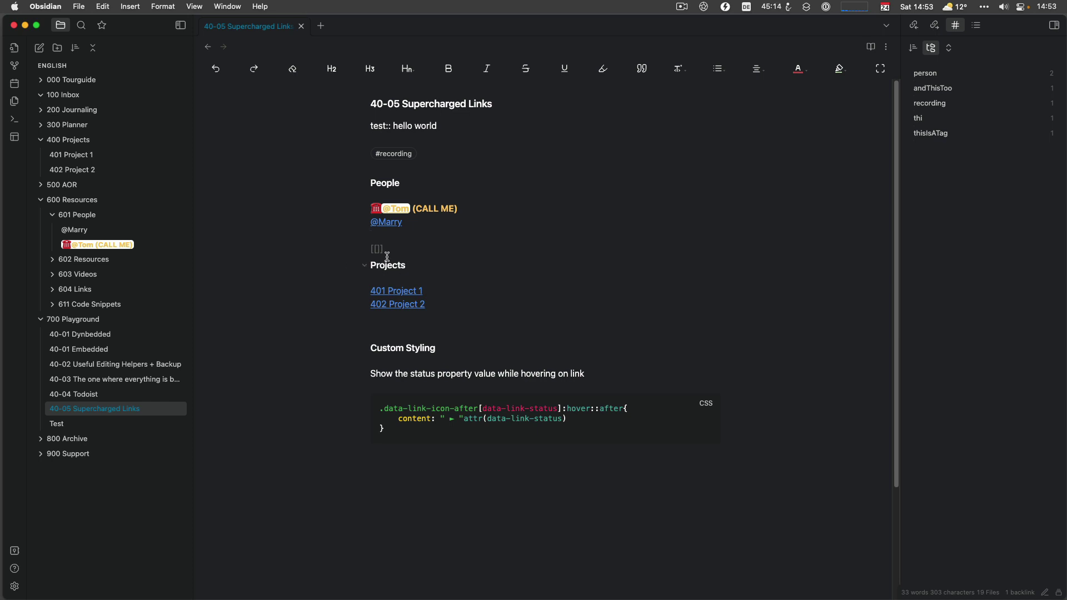
pyautogui.moveTo(386, 251); pyautogui.dragTo(362, 245)
pyautogui.press('BackSpace')
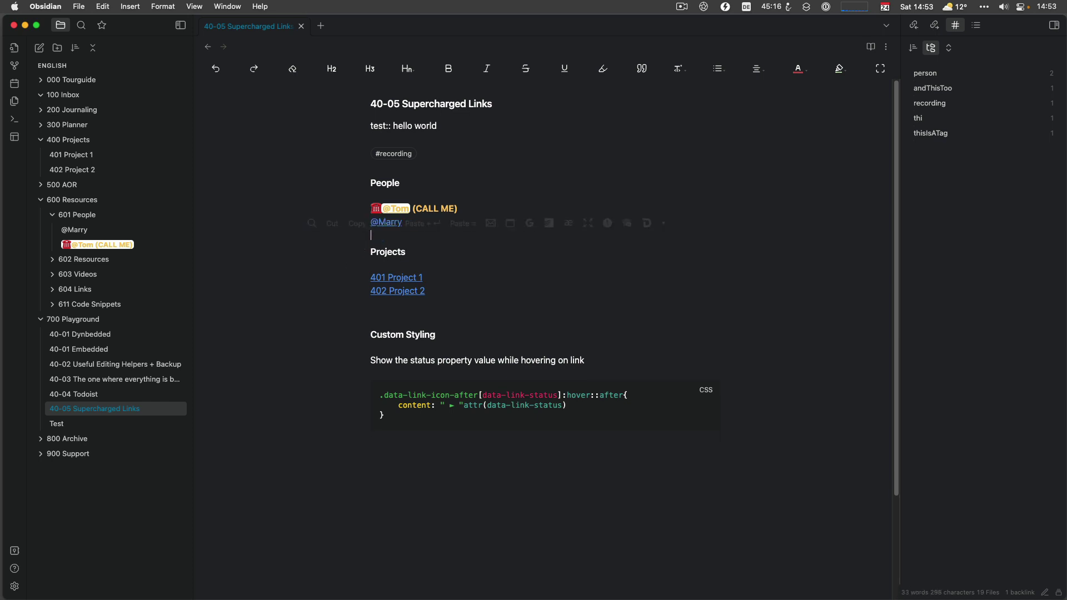
pyautogui.press('Return')
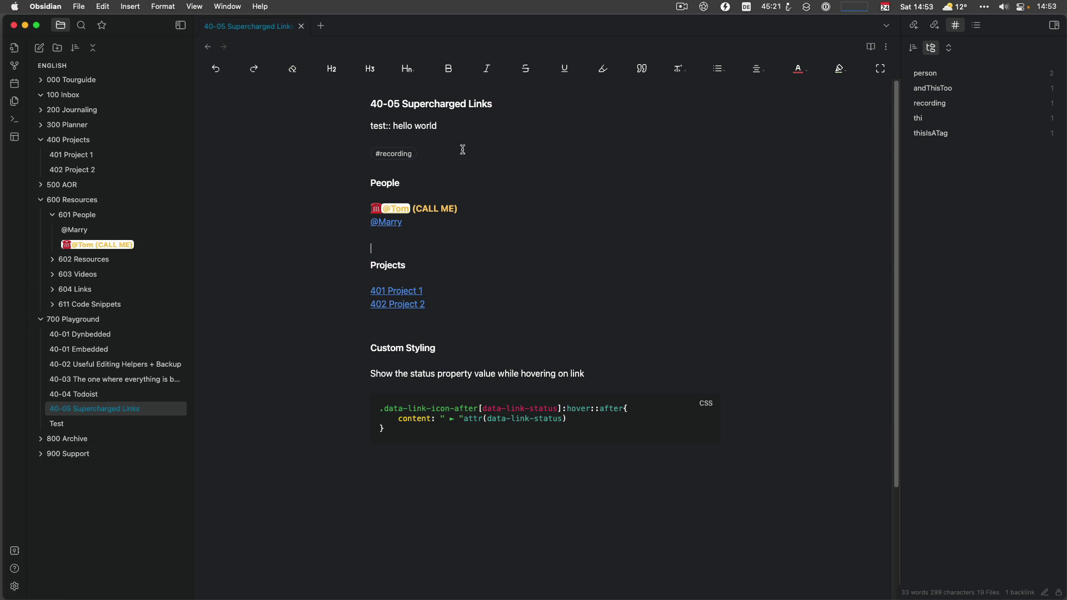
pyautogui.click(483, 210)
pyautogui.click(508, 218)
pyautogui.click(404, 245)
pyautogui.click(450, 222)
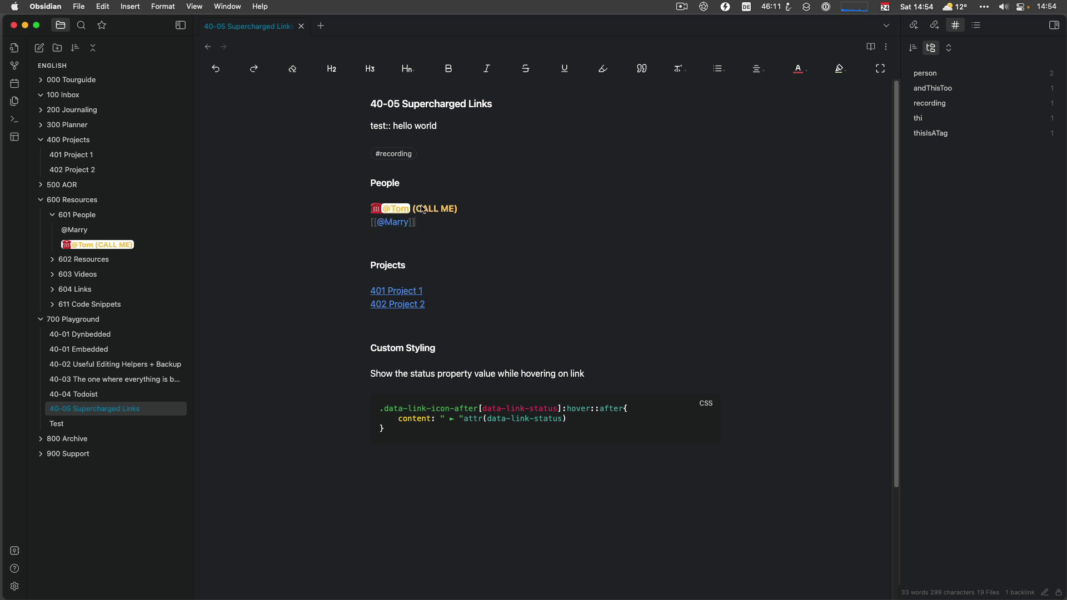
pyautogui.click(80, 157)
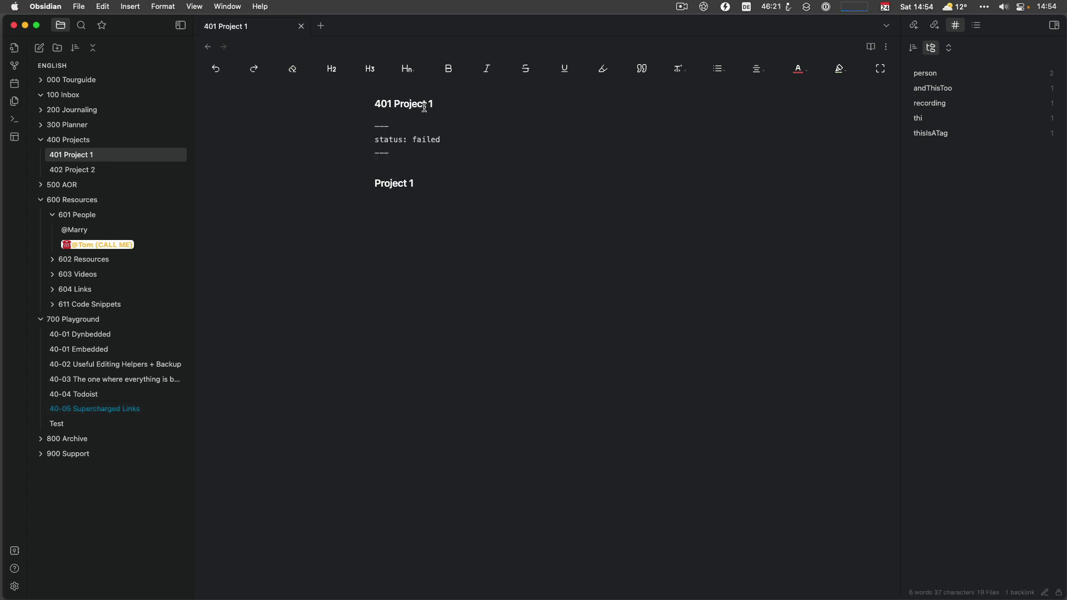
pyautogui.click(73, 171)
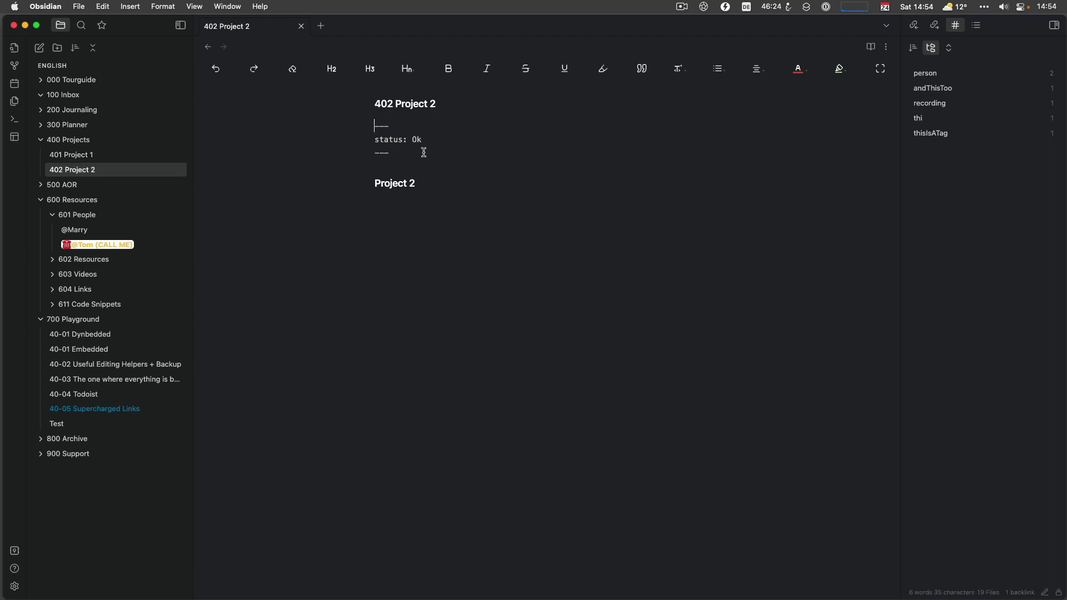
pyautogui.click(99, 411)
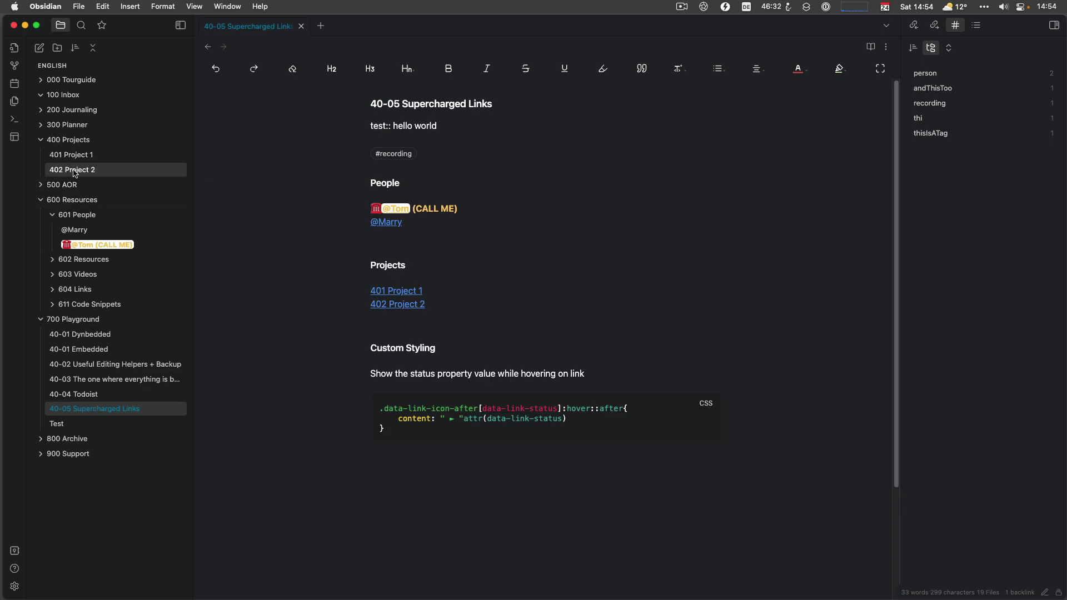
# Add a status 'OK' attribute selector with only append-after-link styling enabled
pyautogui.click(15, 588)
pyautogui.scroll(-5, 333, 445)
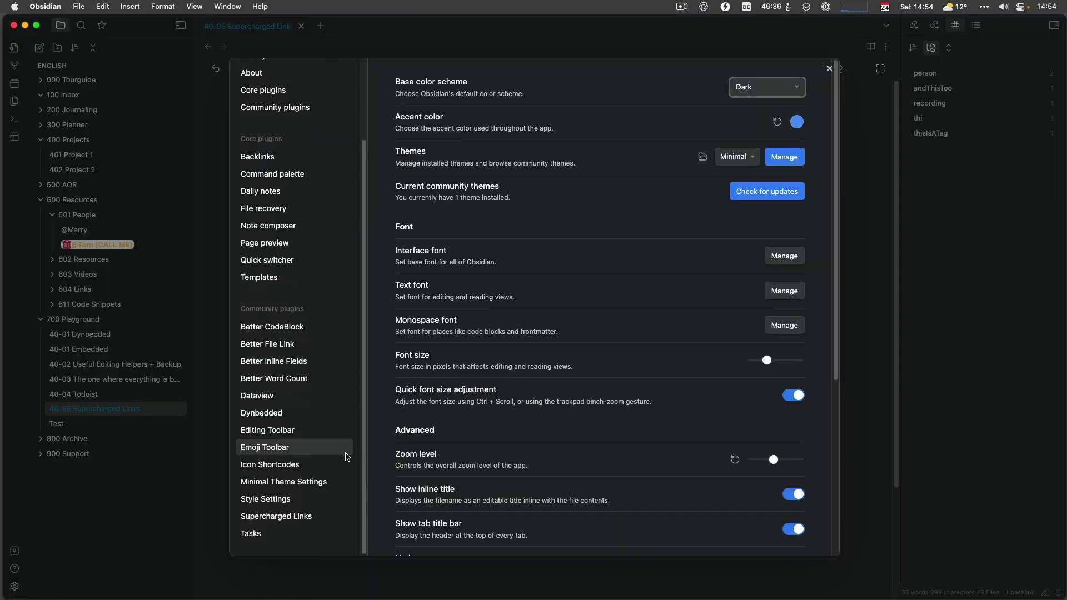
pyautogui.click(290, 517)
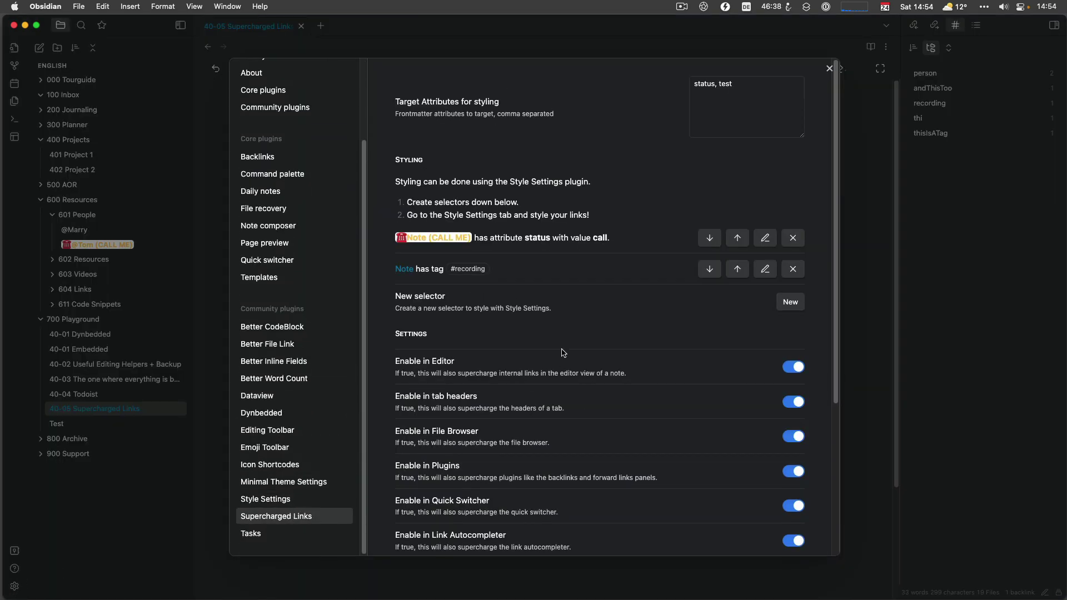
pyautogui.click(790, 303)
pyautogui.click(632, 141)
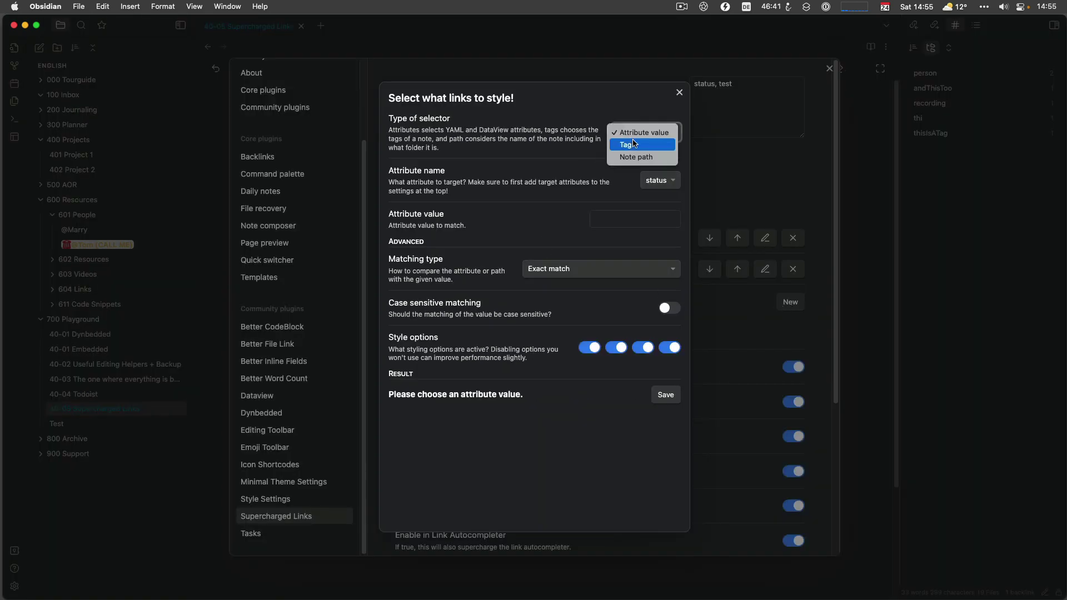
pyautogui.click(633, 143)
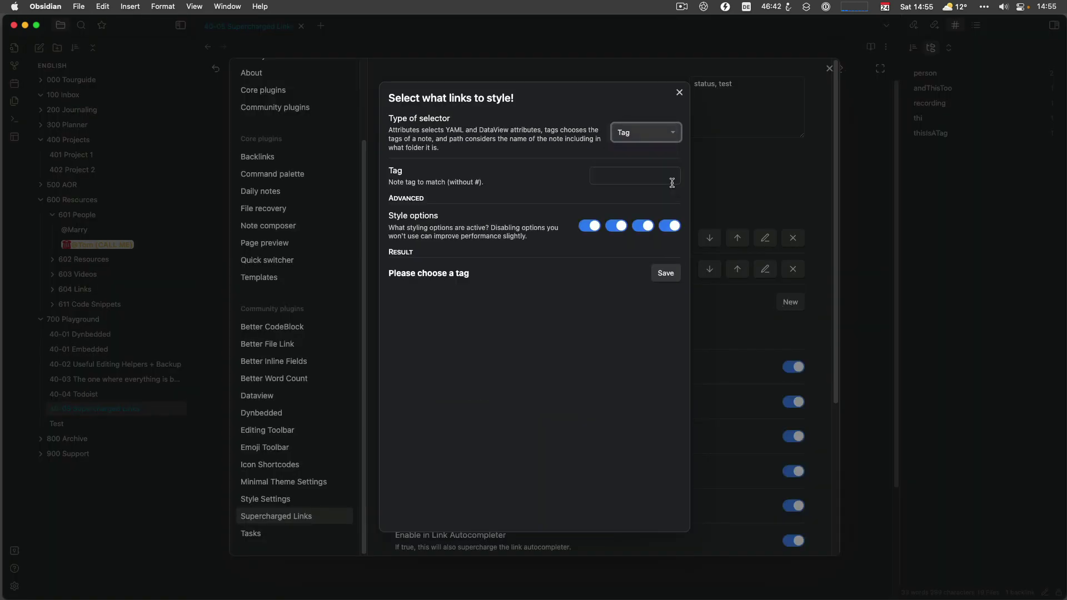
pyautogui.click(643, 135)
pyautogui.click(664, 119)
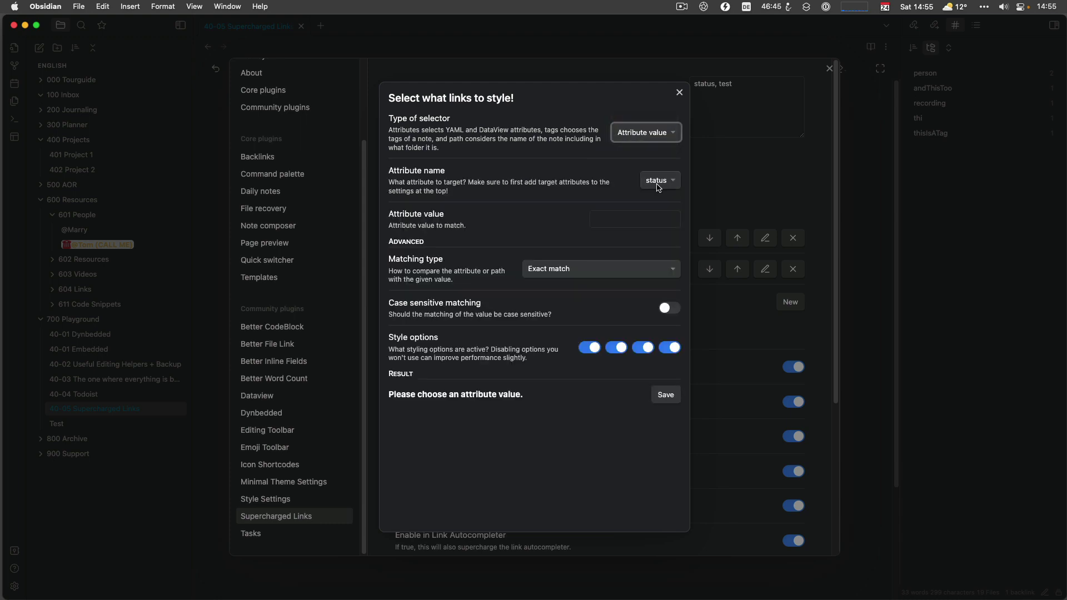
pyautogui.click(609, 223)
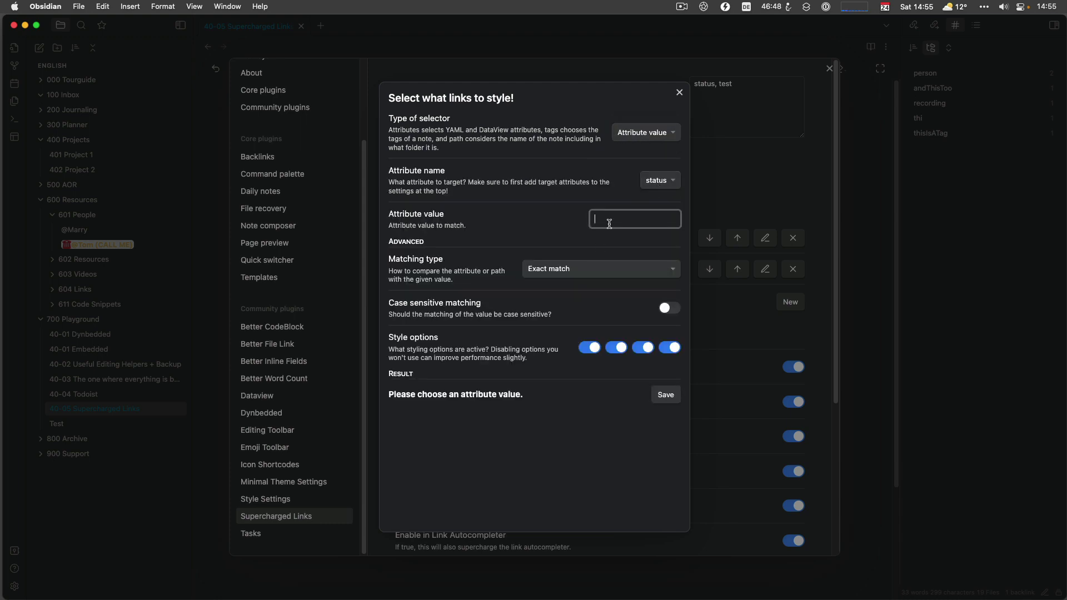
pyautogui.write('OK')
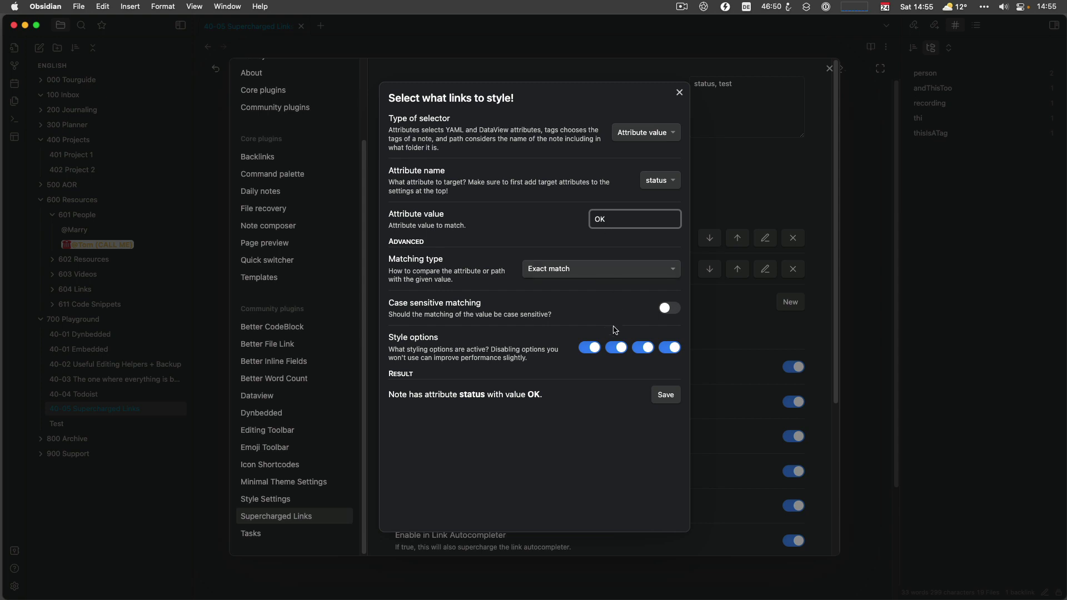
pyautogui.click(589, 348)
pyautogui.click(618, 348)
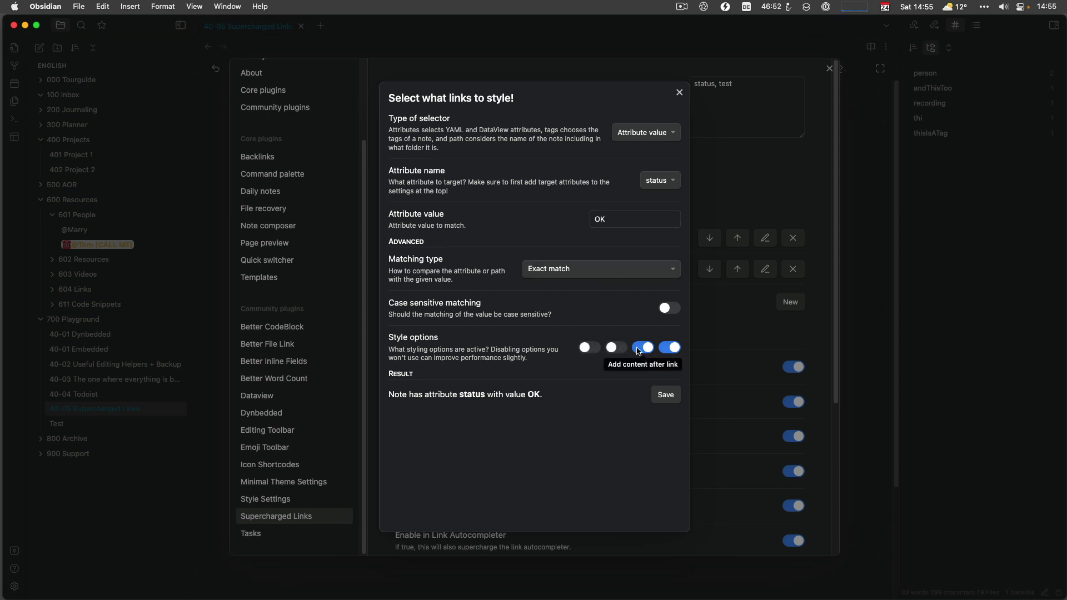
pyautogui.click(671, 348)
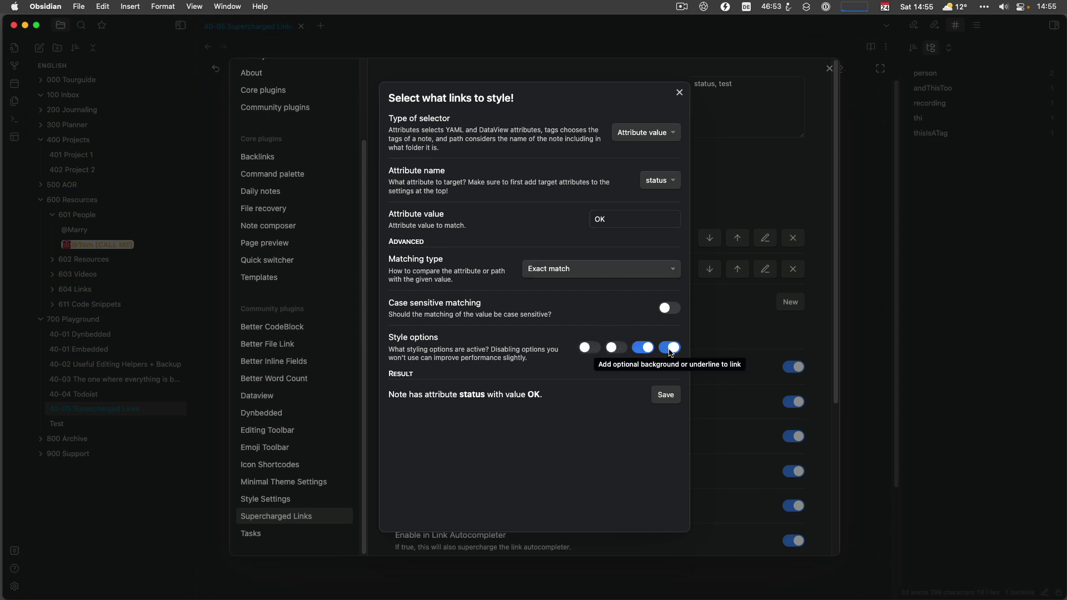
pyautogui.click(666, 395)
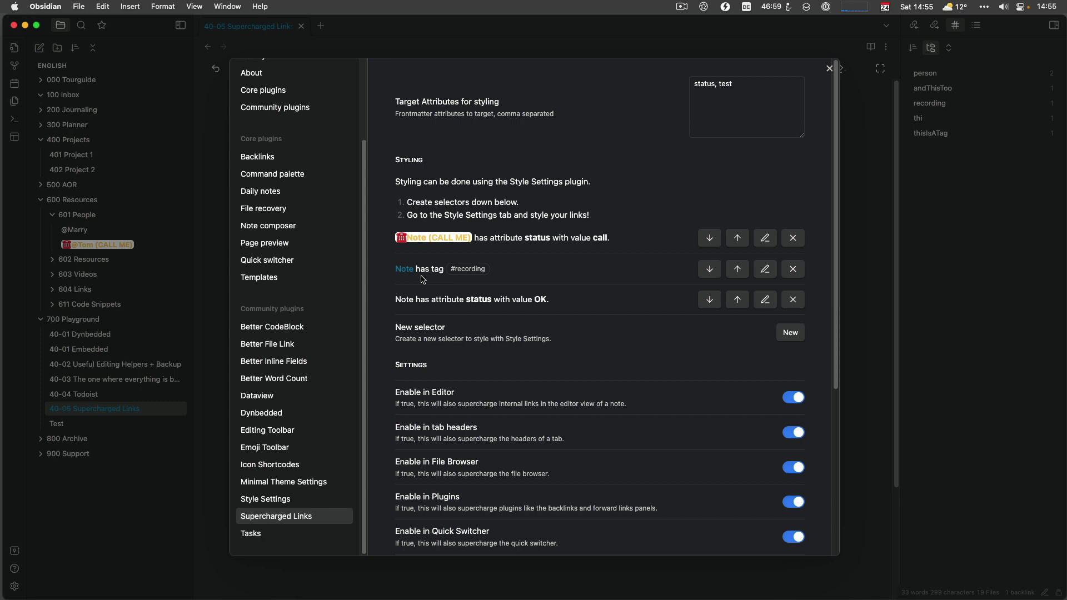
# Add a status 'failed' selector with the first two style options turned off
pyautogui.click(790, 333)
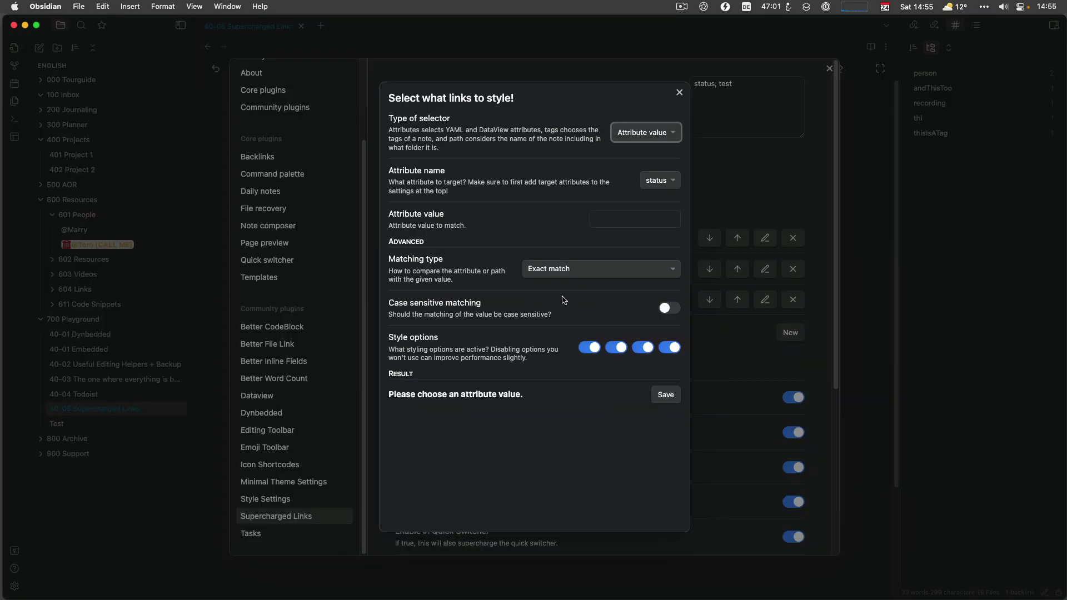
pyautogui.click(620, 226)
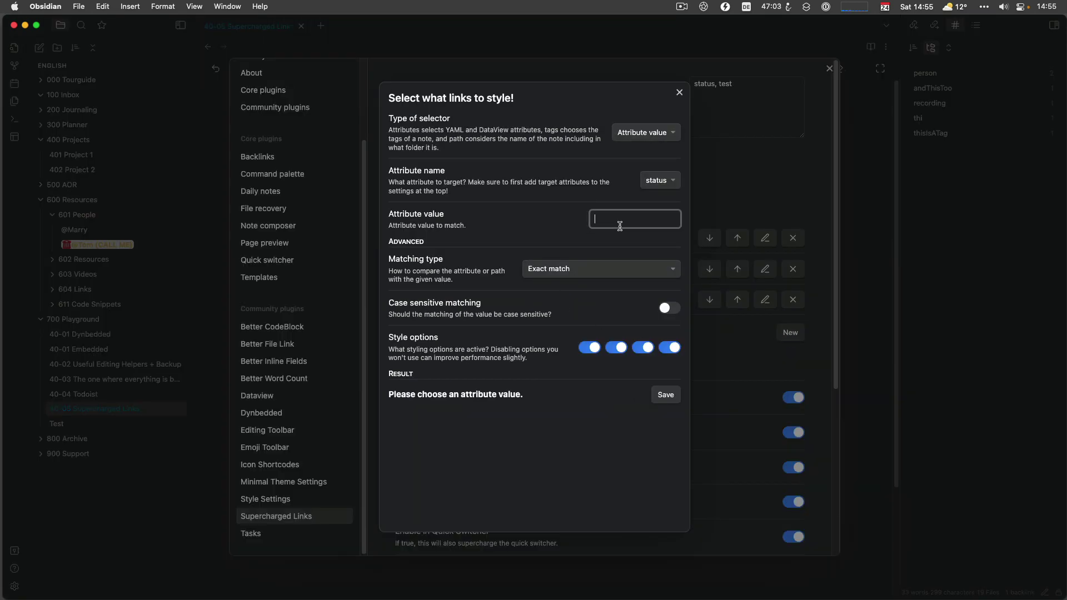
pyautogui.write('failed')
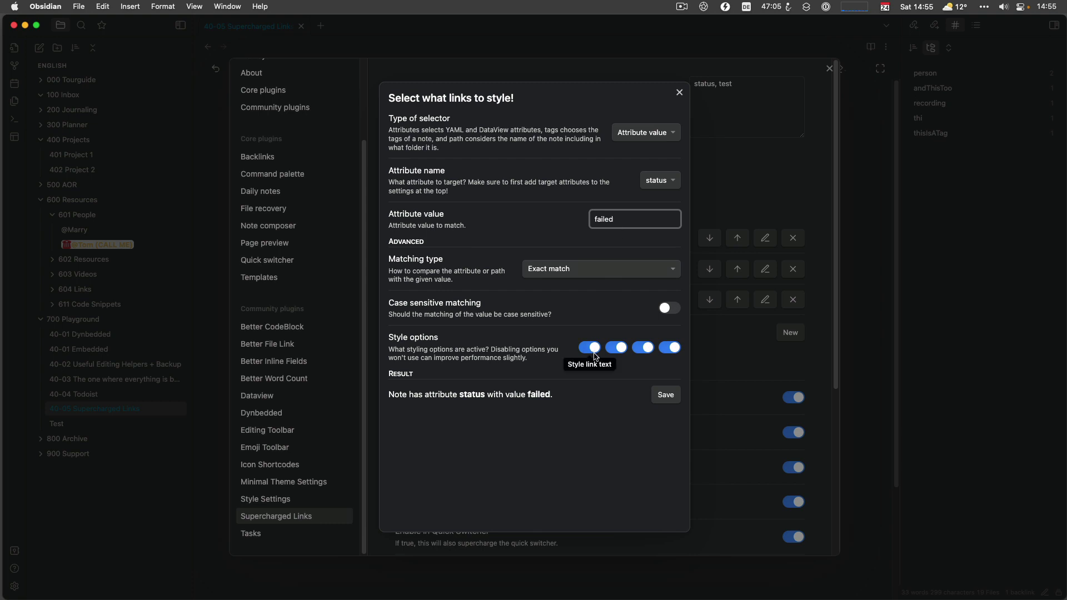
pyautogui.click(589, 348)
pyautogui.click(616, 348)
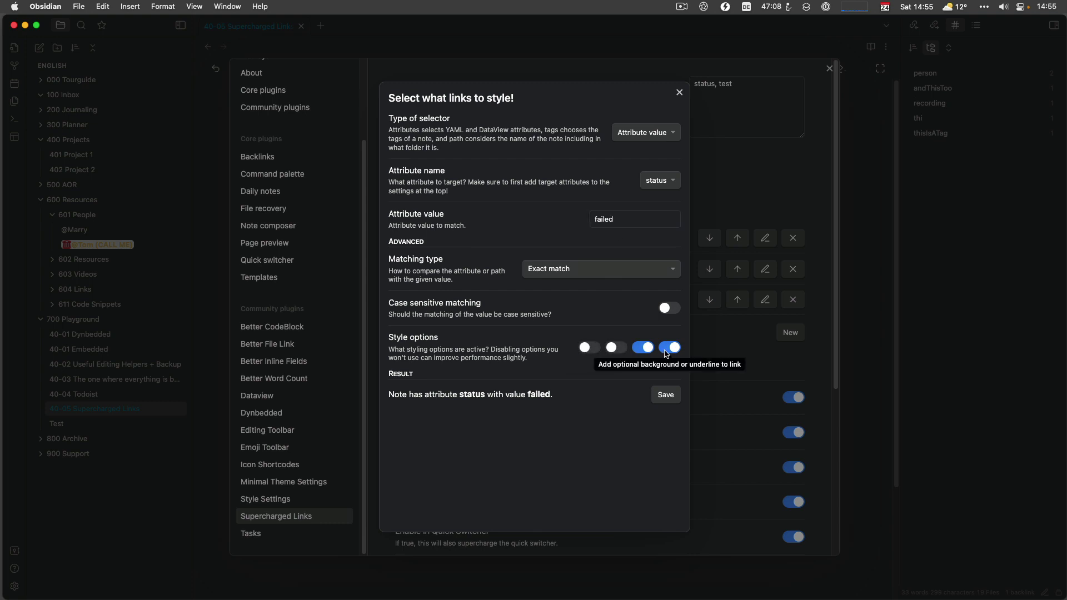
pyautogui.click(666, 396)
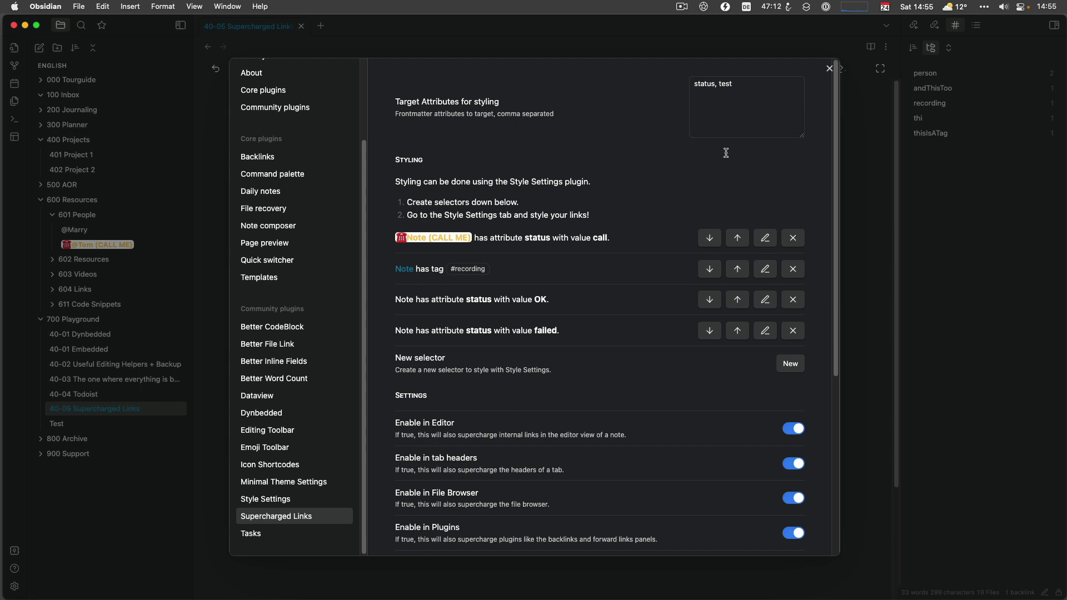
# Paste a red circle emoji into the 'status is failed' Append text field
pyautogui.click(250, 499)
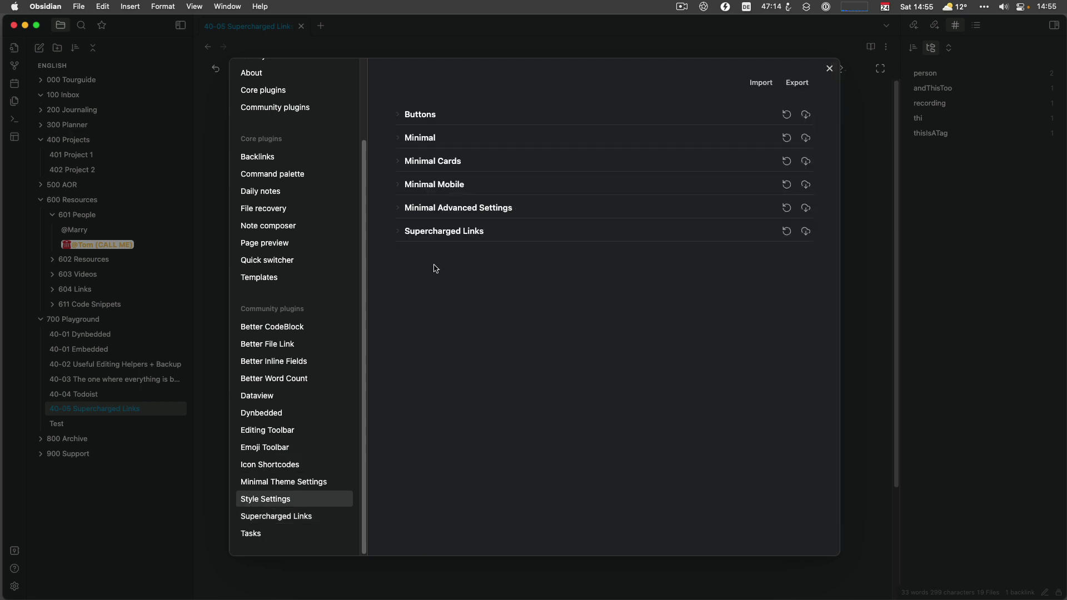
pyautogui.click(404, 234)
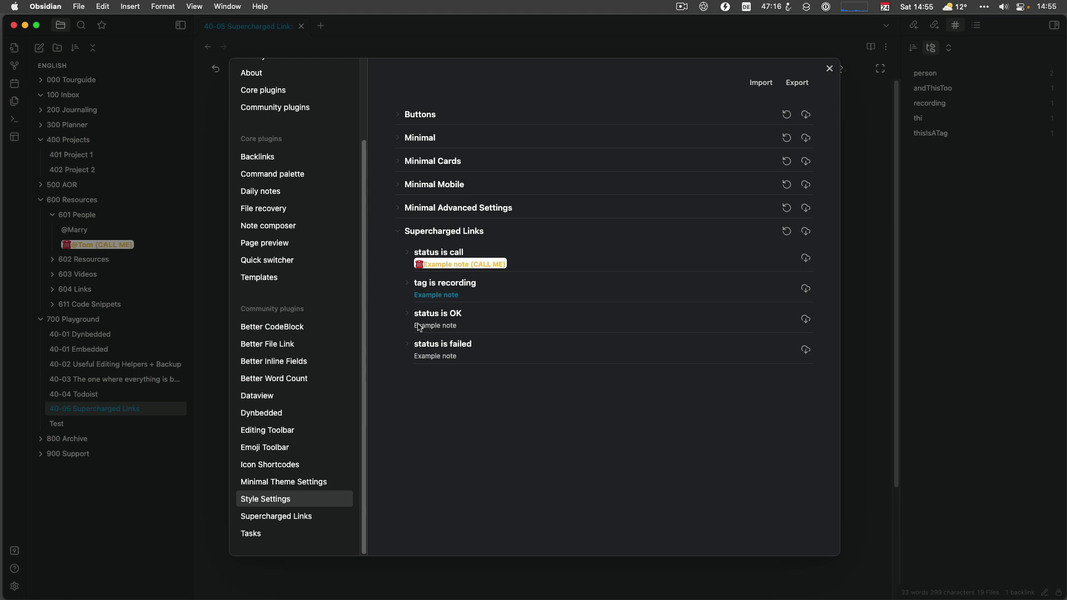
pyautogui.click(407, 347)
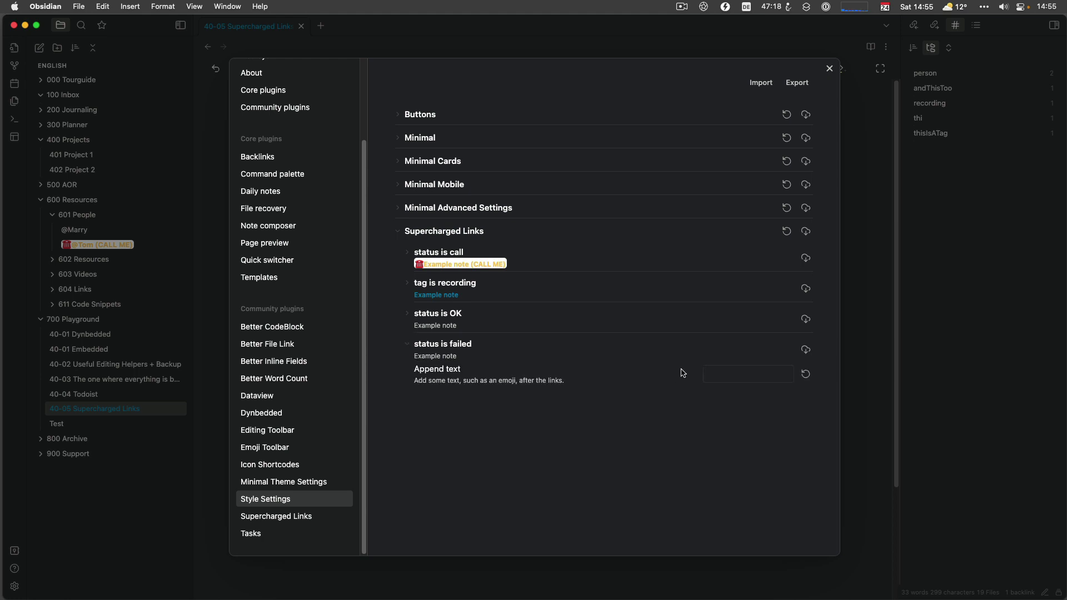
pyautogui.click(710, 372)
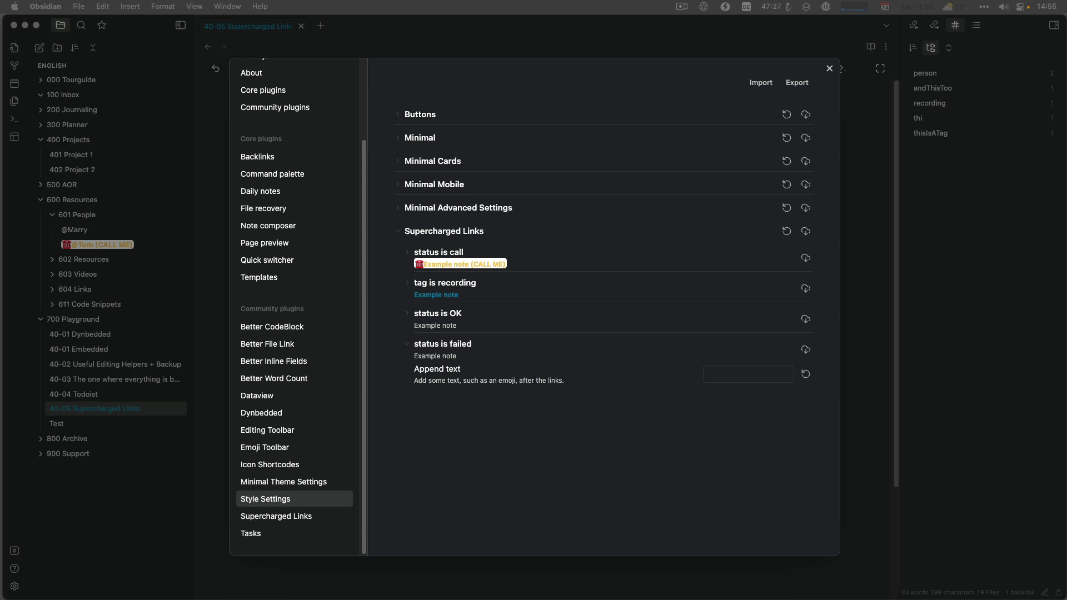
pyautogui.click(719, 376)
pyautogui.write('🔴')
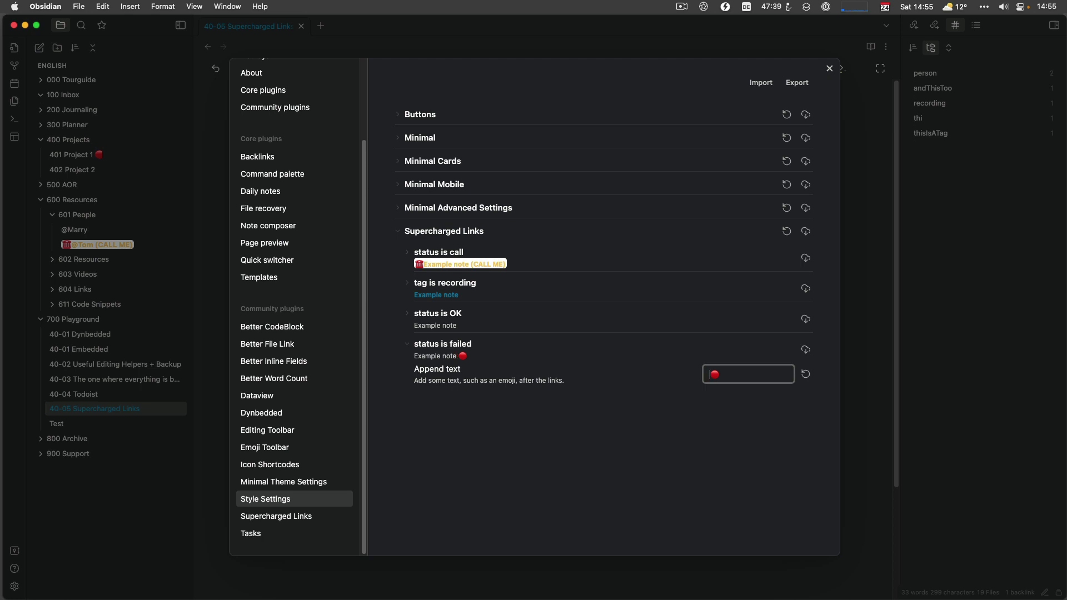
# Paste a green apple emoji into the 'status is OK' Append text field
pyautogui.click(582, 325)
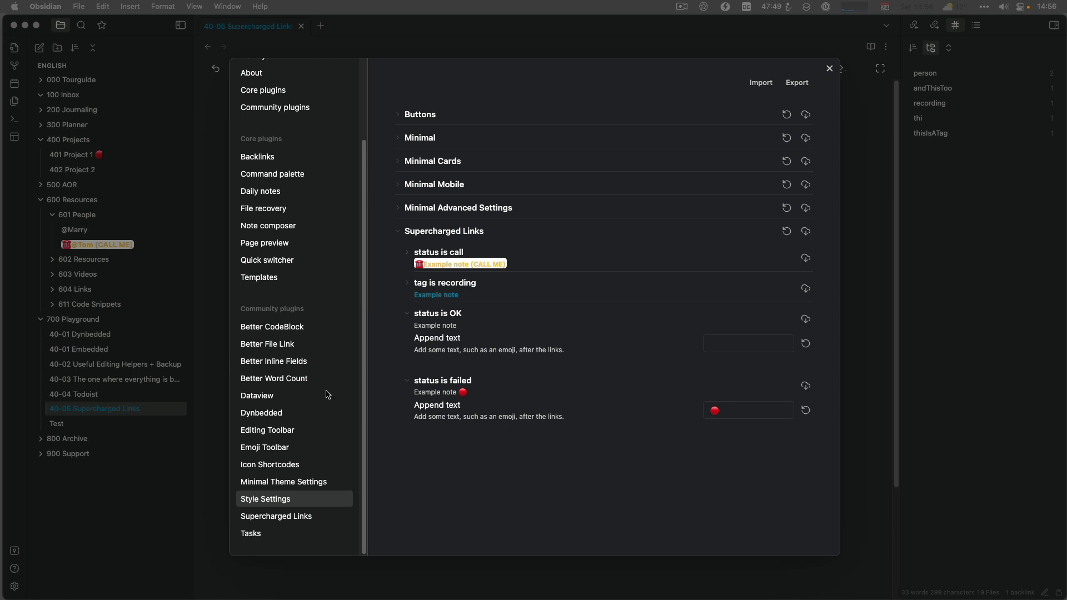
pyautogui.click(736, 350)
pyautogui.click(728, 346)
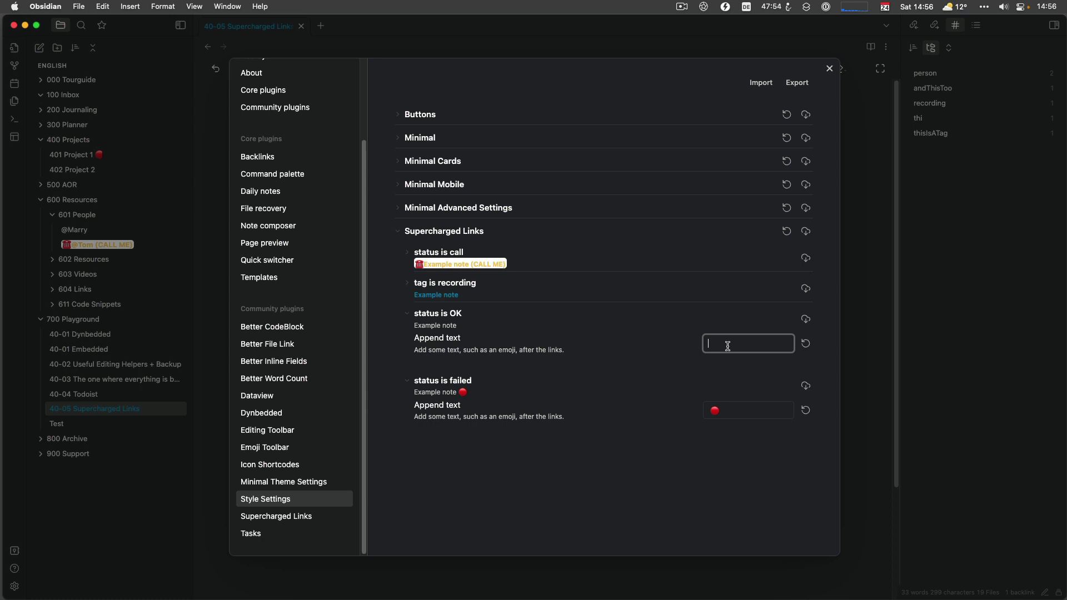
pyautogui.write('🍏')
pyautogui.click(621, 395)
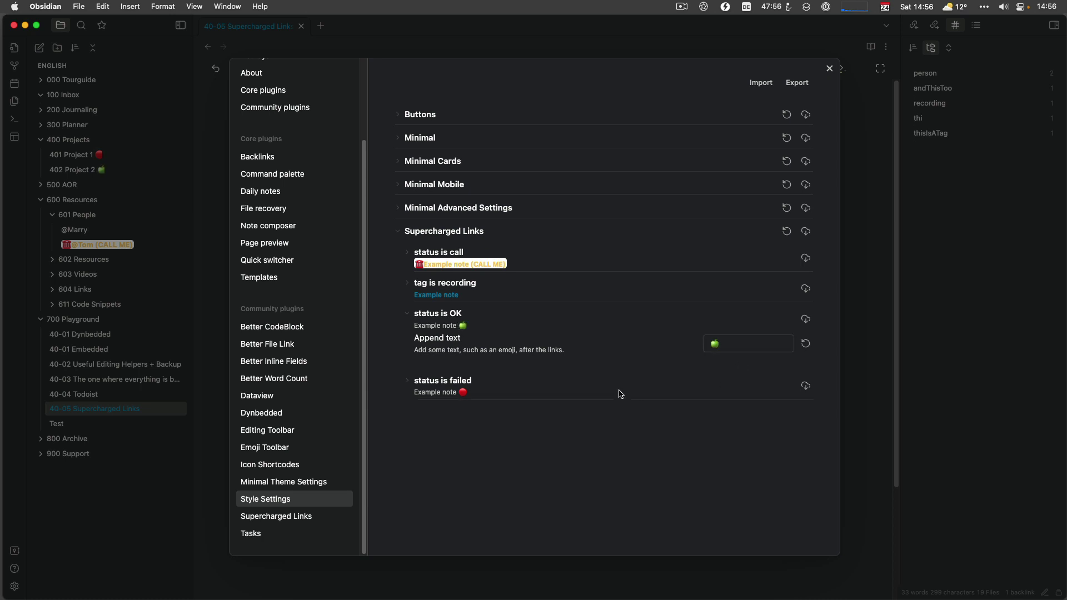
# Close Settings to see the red circle on 401 Project 1 and the green apple on 402 Project 2
pyautogui.click(830, 69)
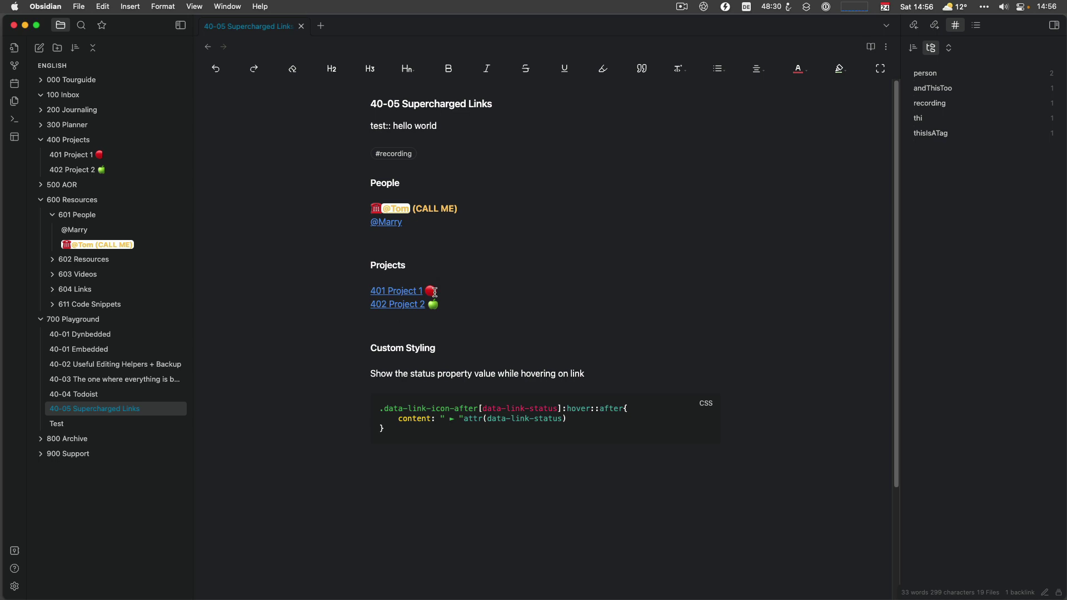
# In Style Settings, change the 'status is failed' append text from a red circle to a tomato emoji
pyautogui.click(15, 586)
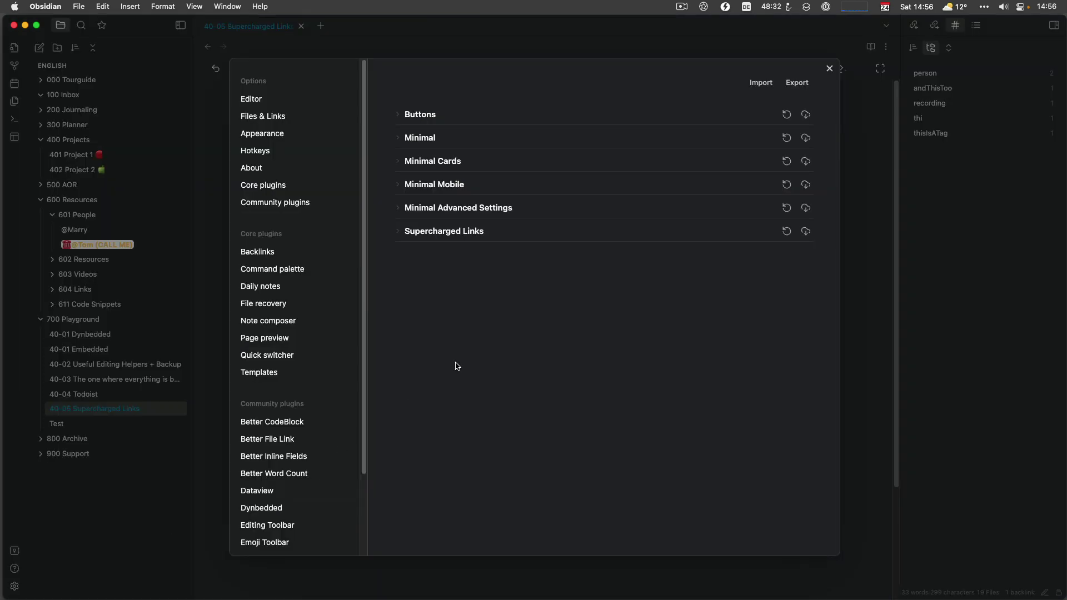
pyautogui.click(405, 232)
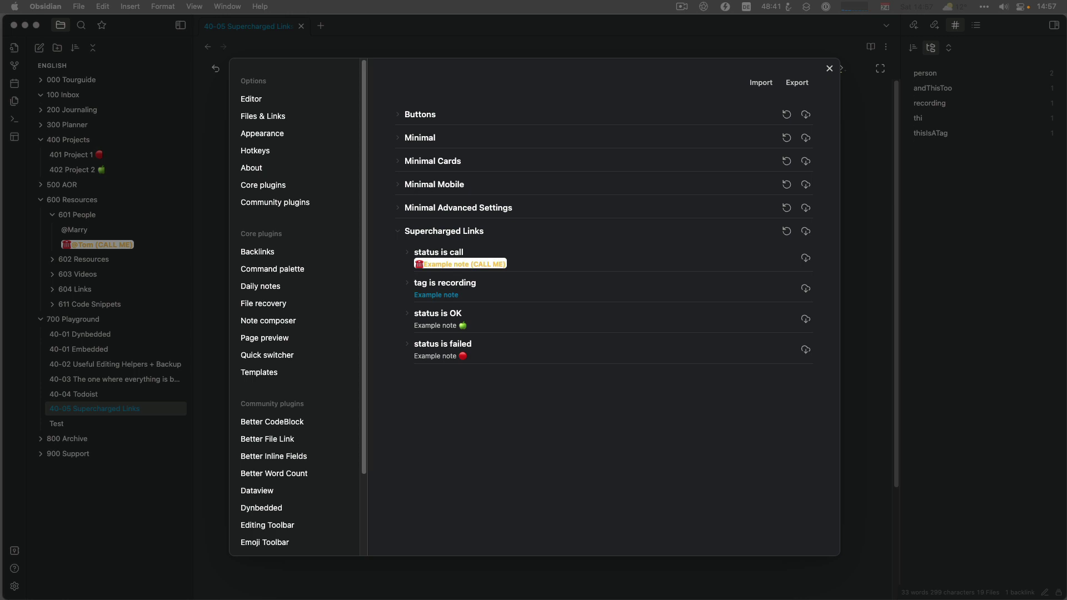
pyautogui.click(514, 360)
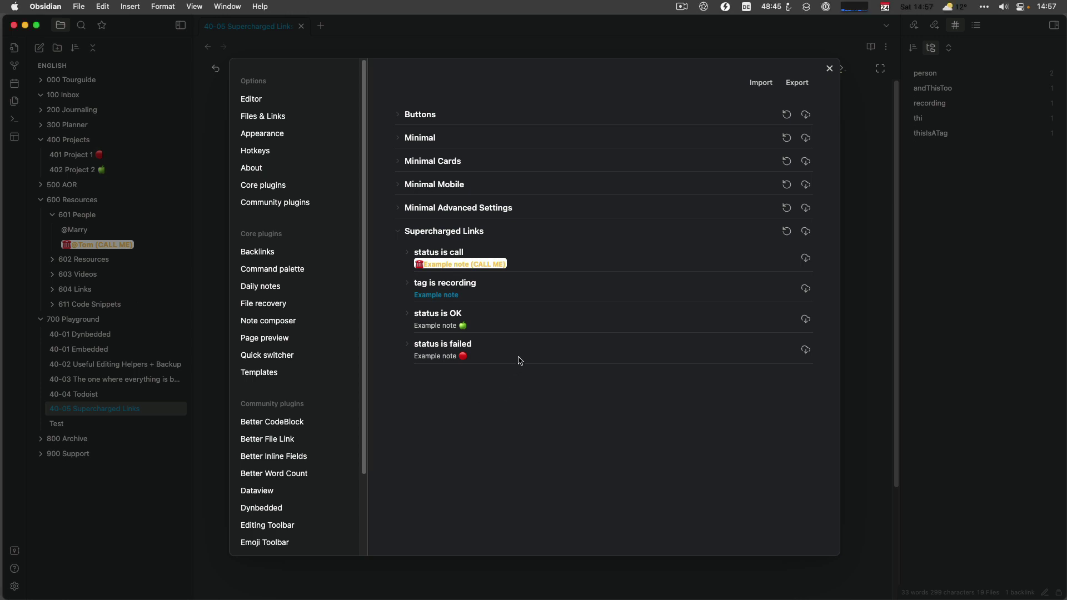
pyautogui.click(408, 346)
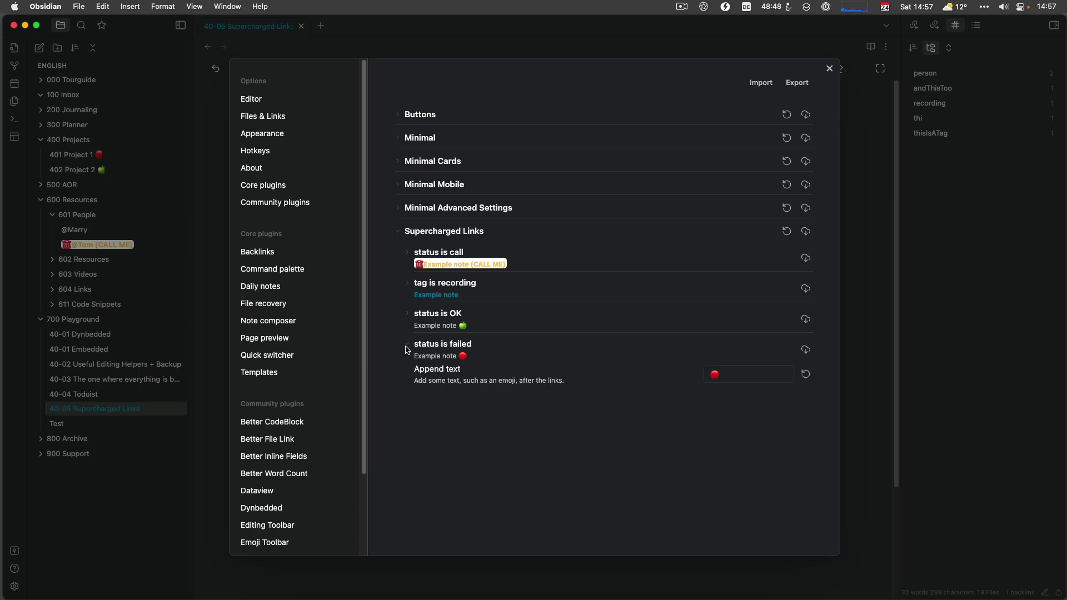
pyautogui.click(711, 375)
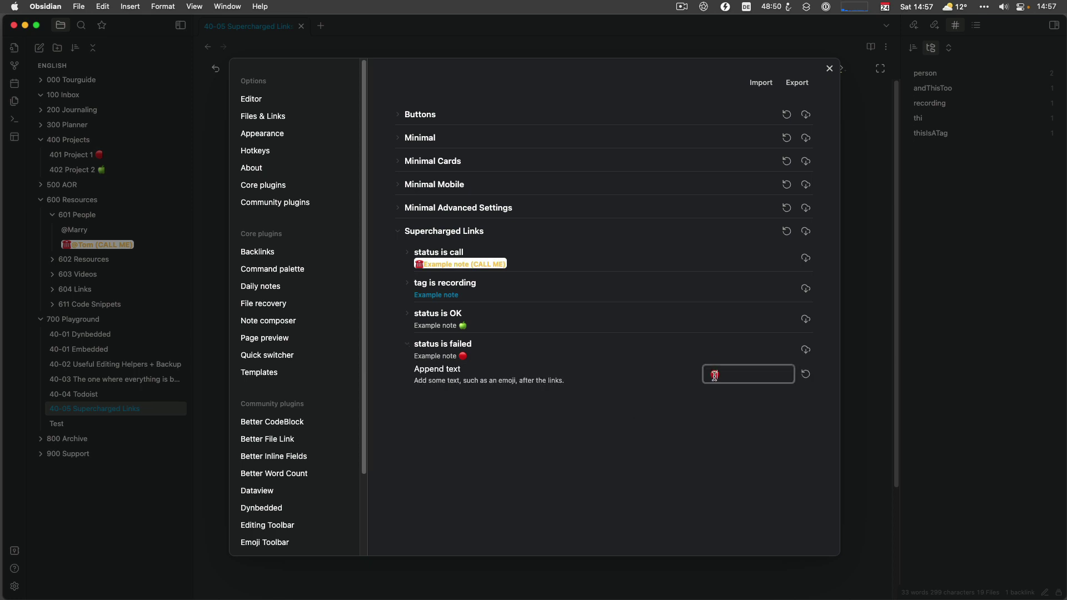
pyautogui.write('🍅')
pyautogui.click(720, 448)
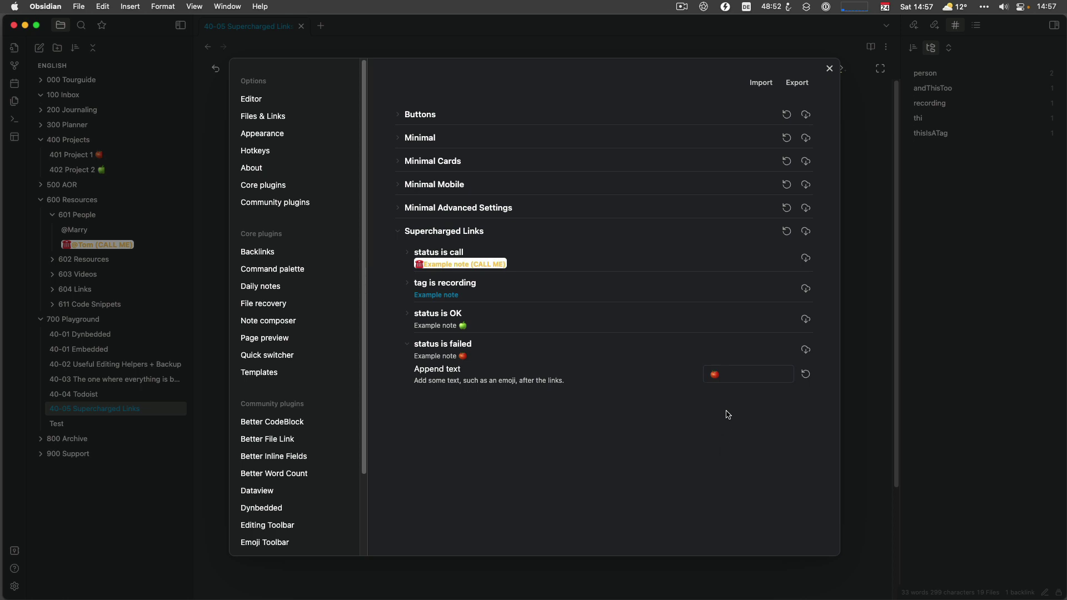
pyautogui.click(829, 68)
pyautogui.moveTo(91, 157)
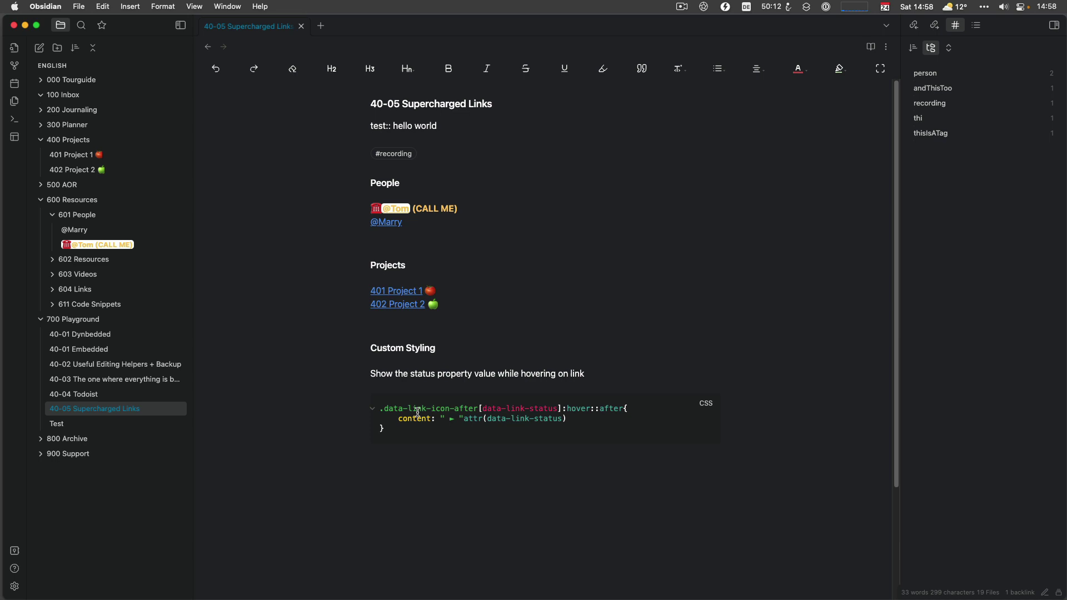
pyautogui.moveTo(118, 250)
pyautogui.moveTo(538, 420); pyautogui.dragTo(562, 419)
pyautogui.doubleClick(562, 419)
# Enable the own-supercharged-links snippet under Appearance > CSS snippets, then close Settings
pyautogui.click(161, 520)
pyautogui.click(15, 589)
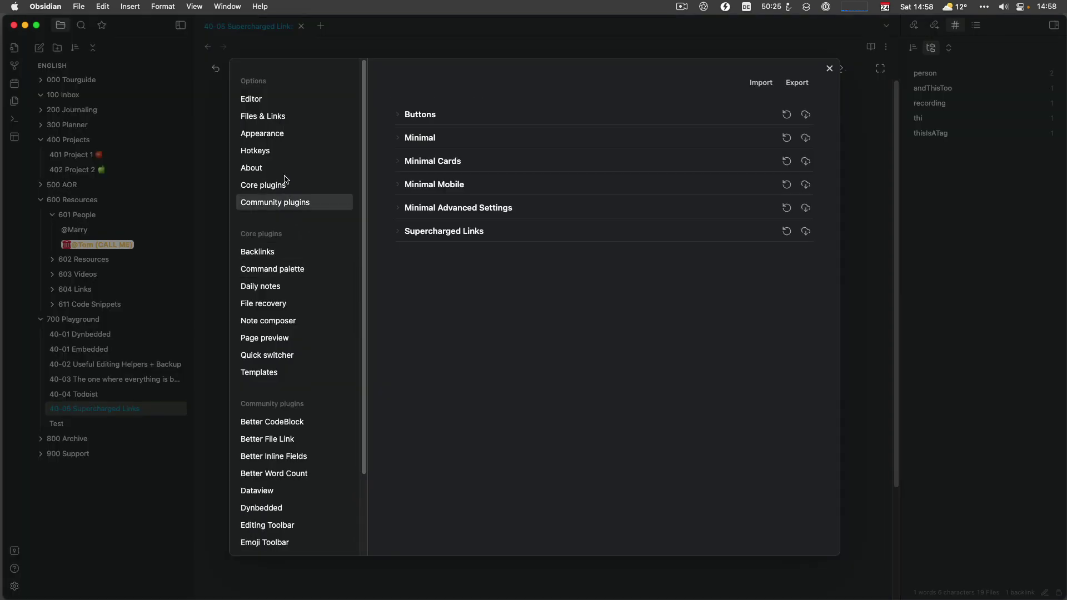
pyautogui.click(270, 135)
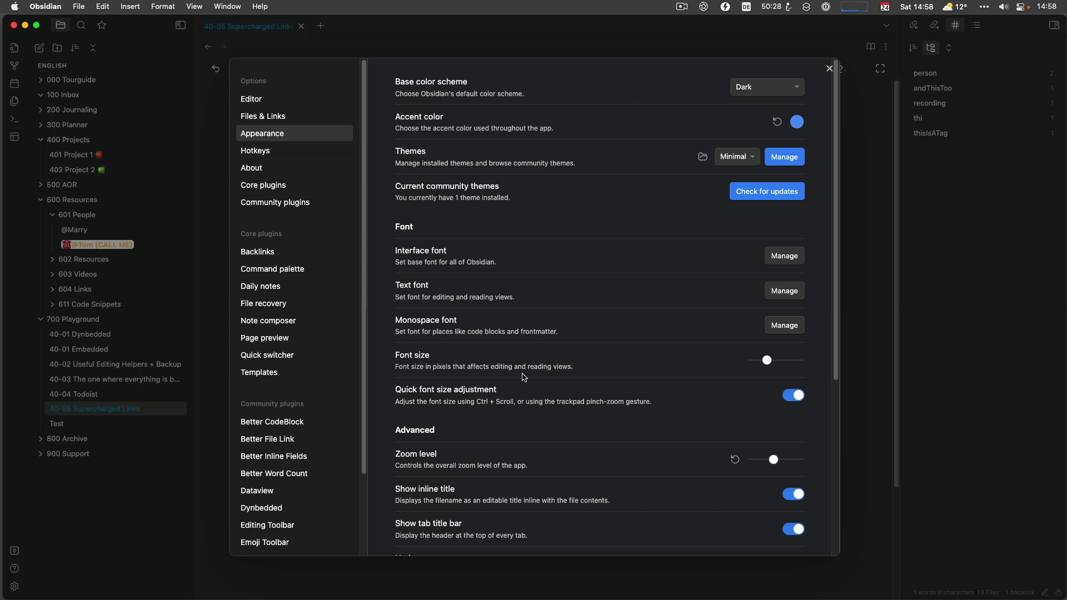
pyautogui.scroll(-10, 550, 416)
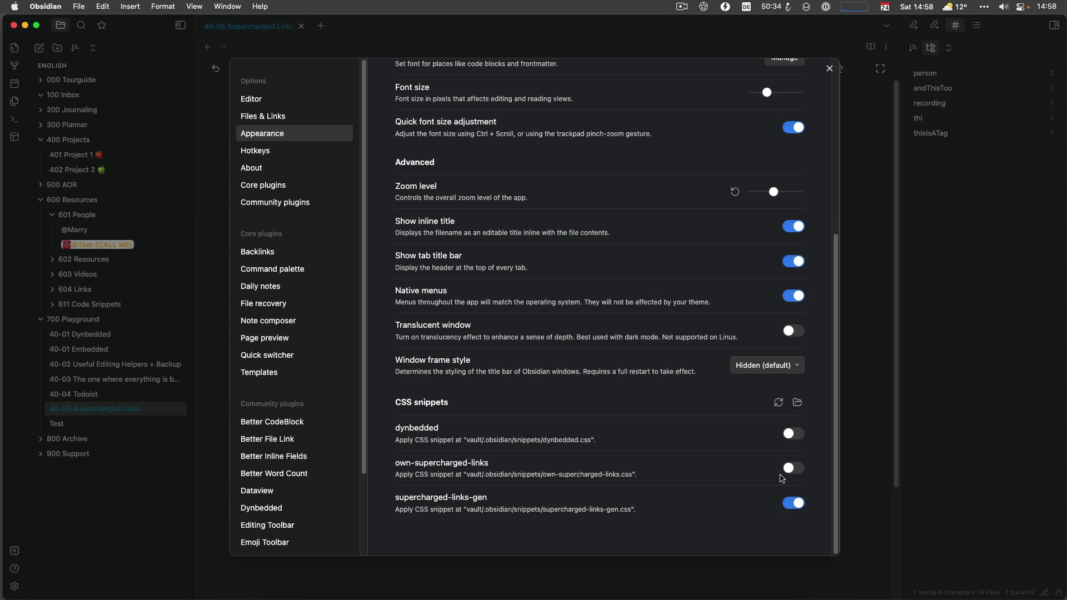
pyautogui.click(792, 469)
pyautogui.click(830, 68)
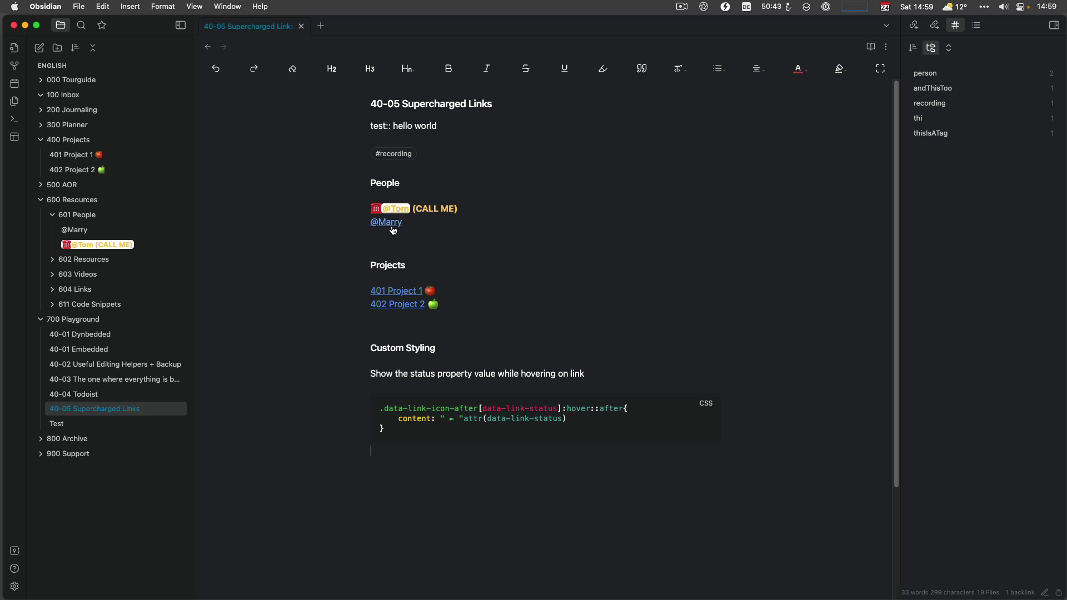
pyautogui.click(278, 278)
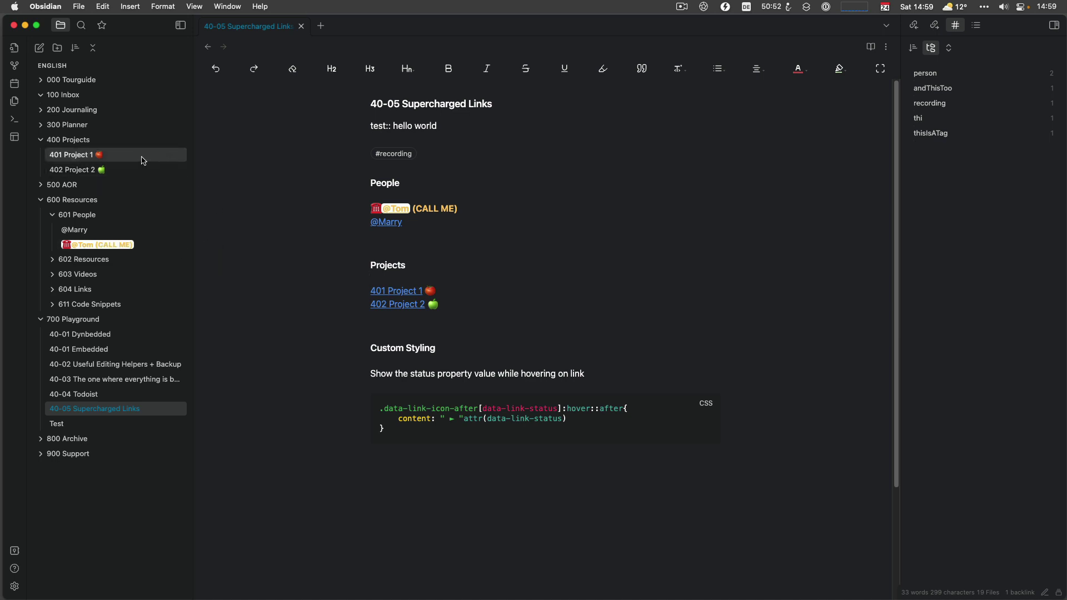
pyautogui.moveTo(98, 158)
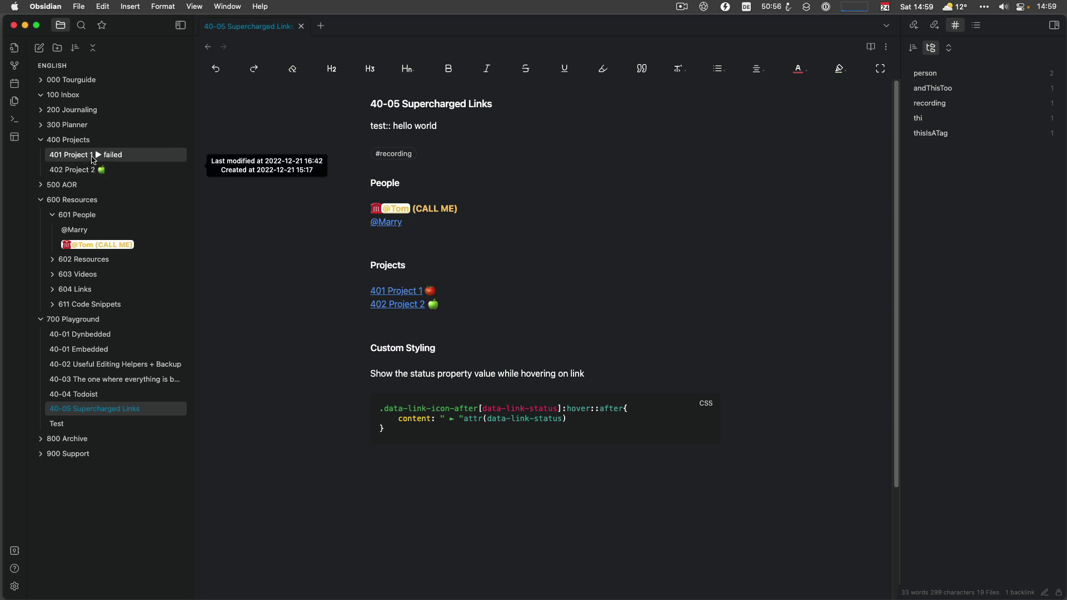
pyautogui.click(77, 229)
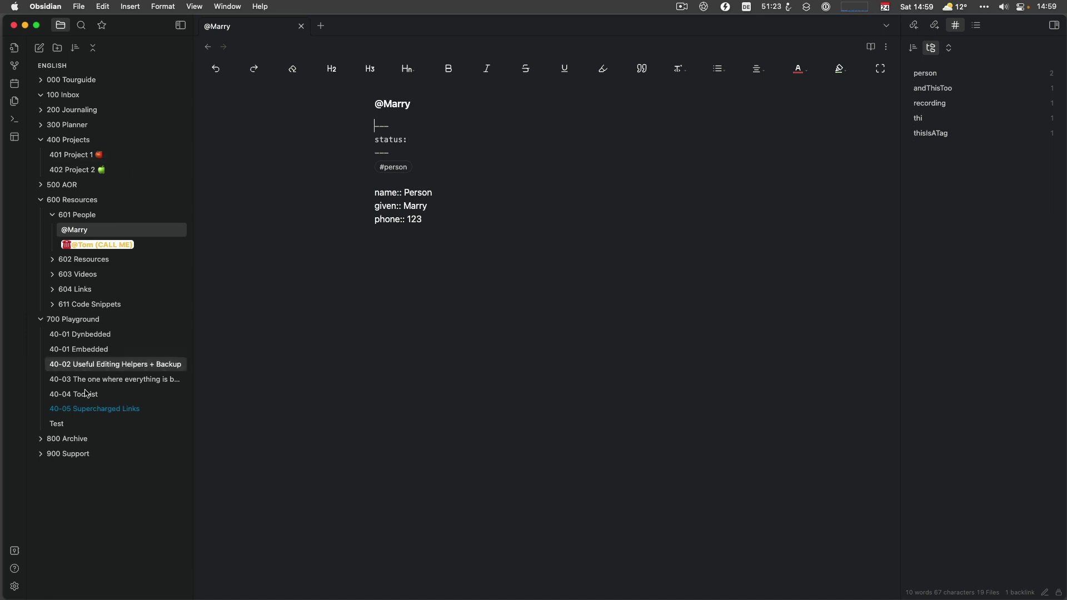
# Back in the Supercharged Links note, highlight the CSS status attribute and the test inline field
pyautogui.click(83, 409)
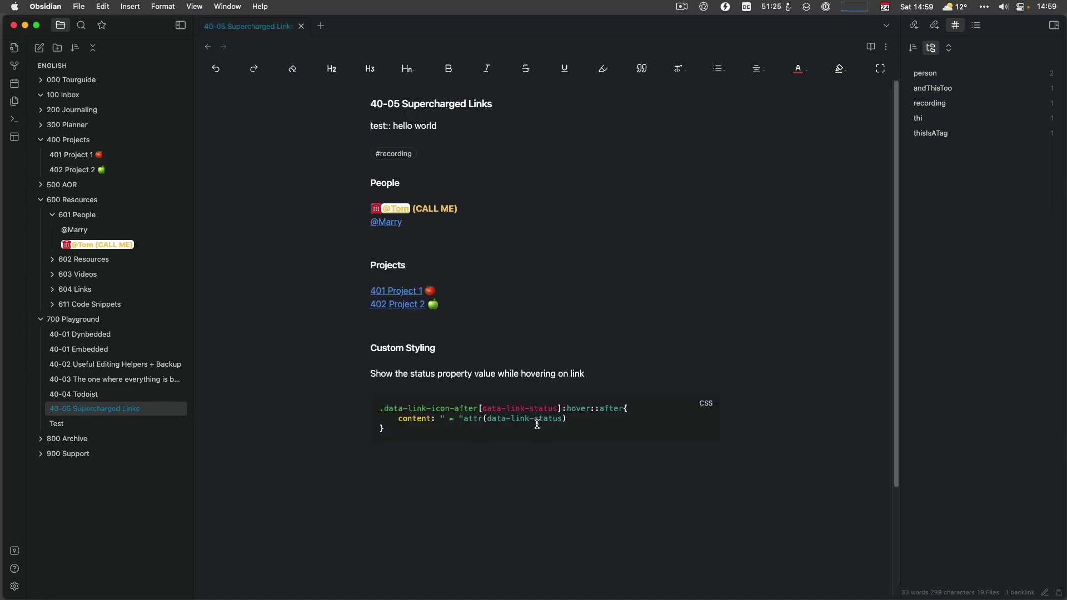
pyautogui.moveTo(536, 419); pyautogui.dragTo(563, 420)
pyautogui.moveTo(369, 126); pyautogui.dragTo(446, 127)
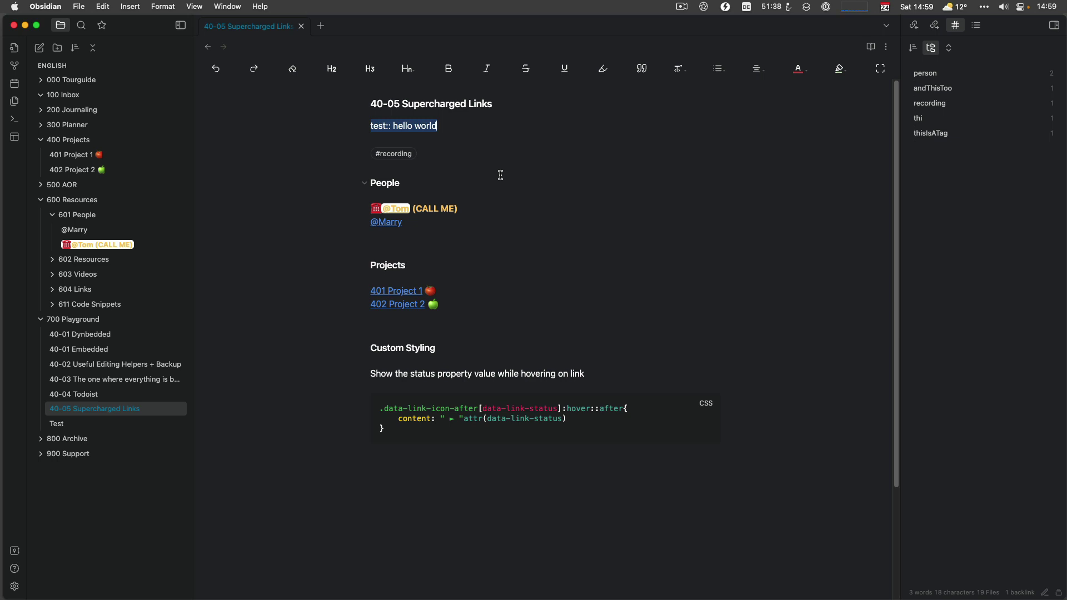
# Follow the second People link, then reopen the 40-05 Supercharged Links note
pyautogui.moveTo(102, 171)
pyautogui.click(386, 223)
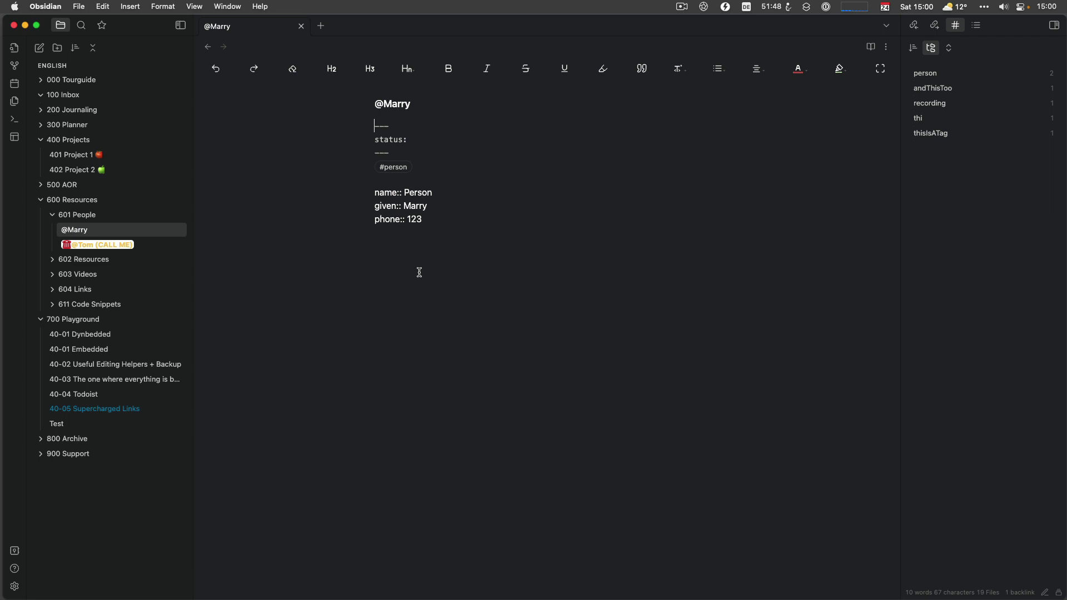
pyautogui.moveTo(88, 250)
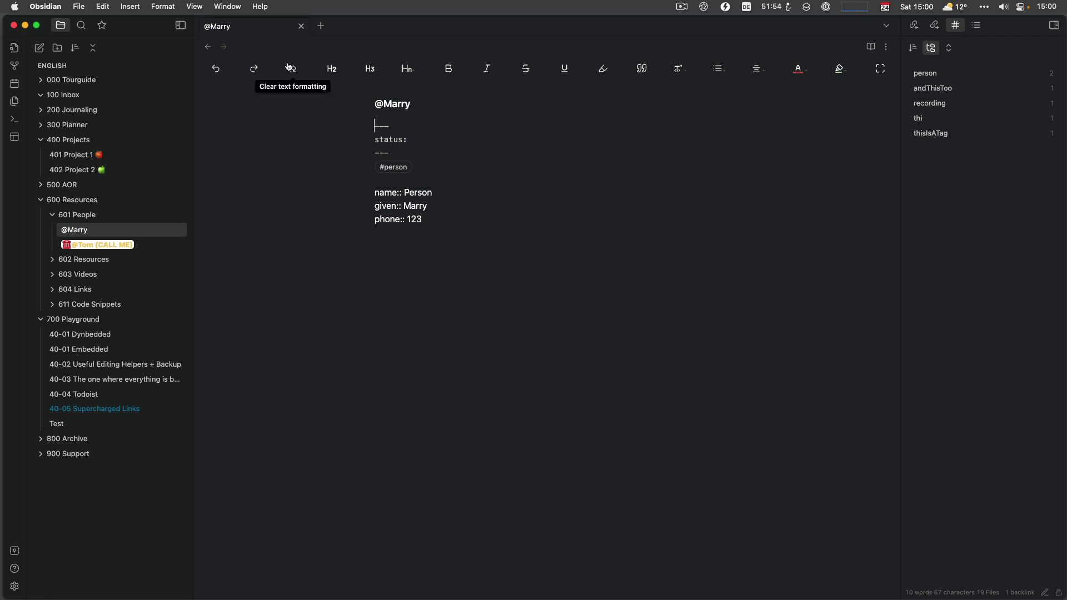
pyautogui.click(127, 414)
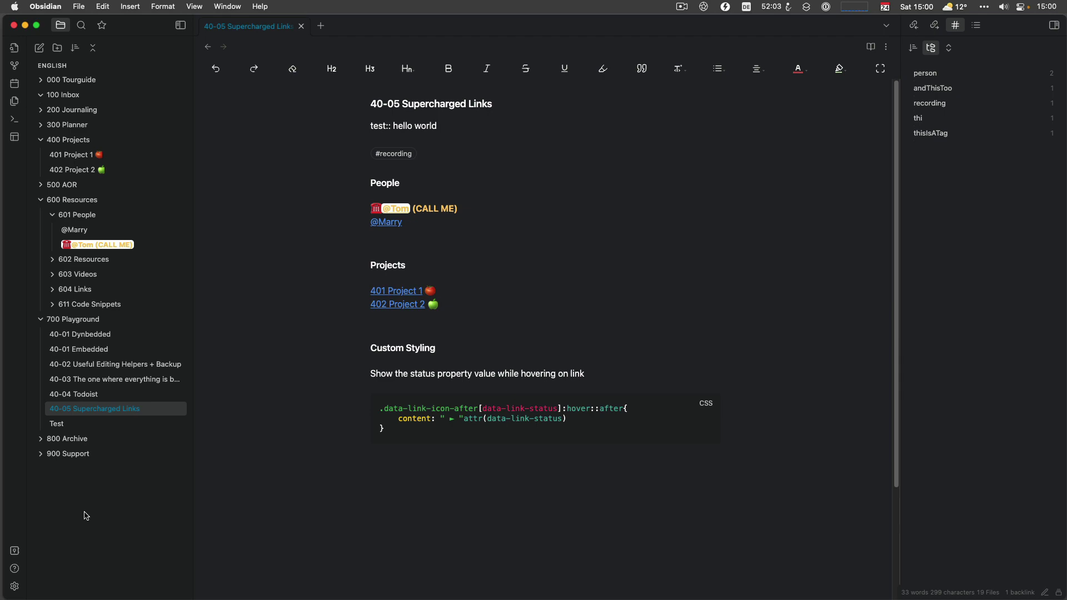
# Review the Supercharged Links rules in Style Settings, then close Settings
pyautogui.click(15, 587)
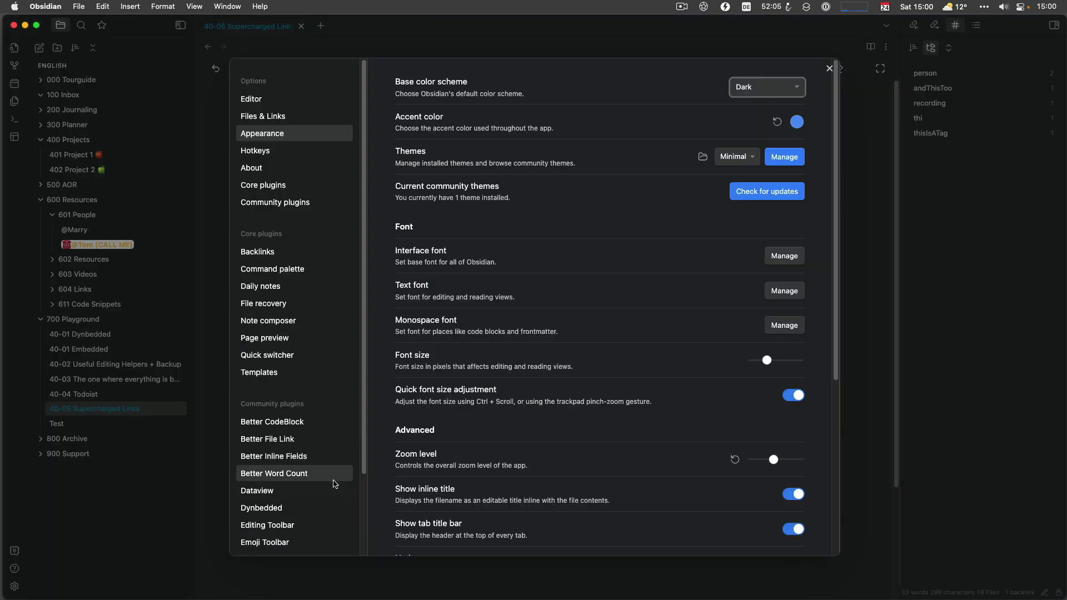
pyautogui.scroll(-3, 295, 495)
pyautogui.click(296, 500)
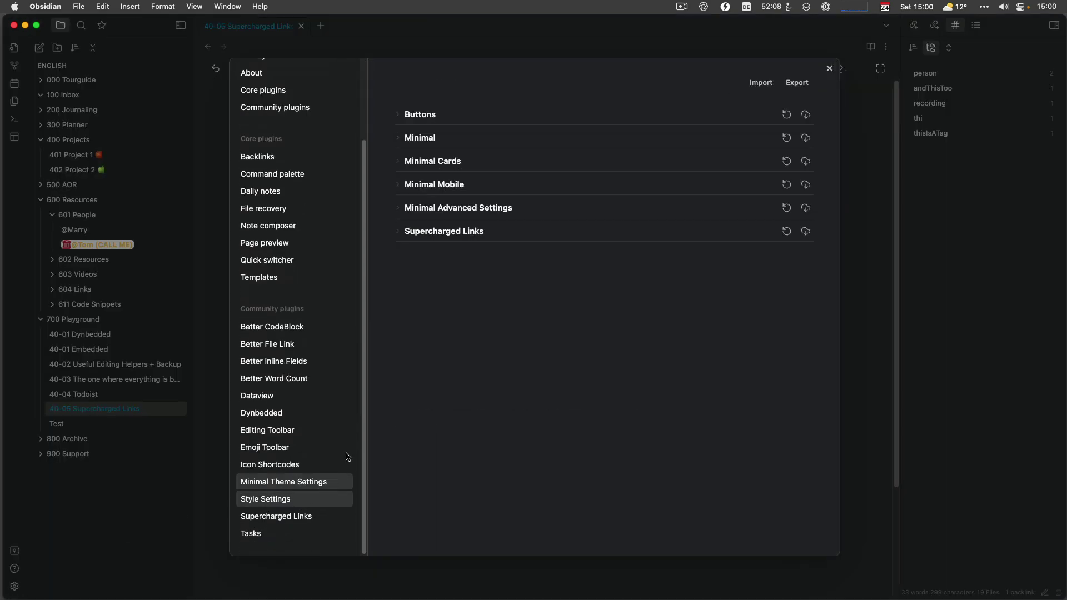
pyautogui.click(400, 237)
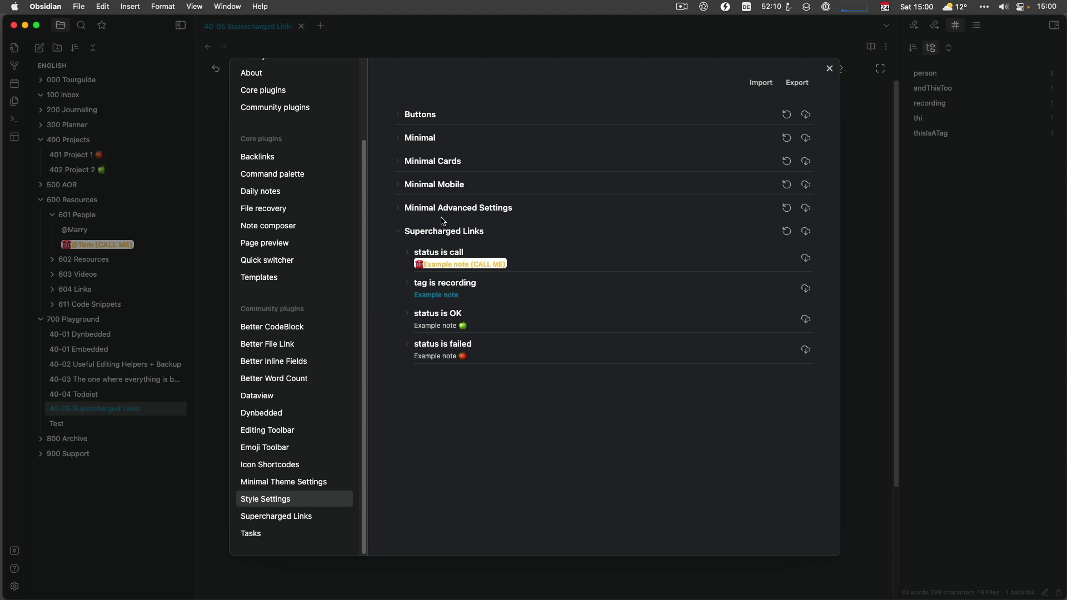
pyautogui.click(830, 68)
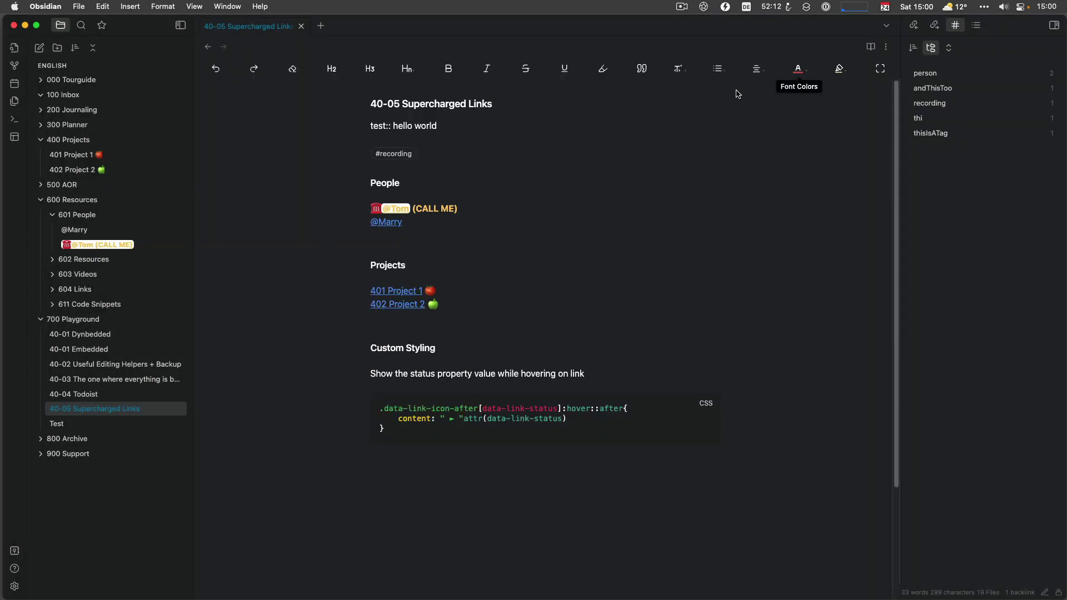
pyautogui.click(83, 249)
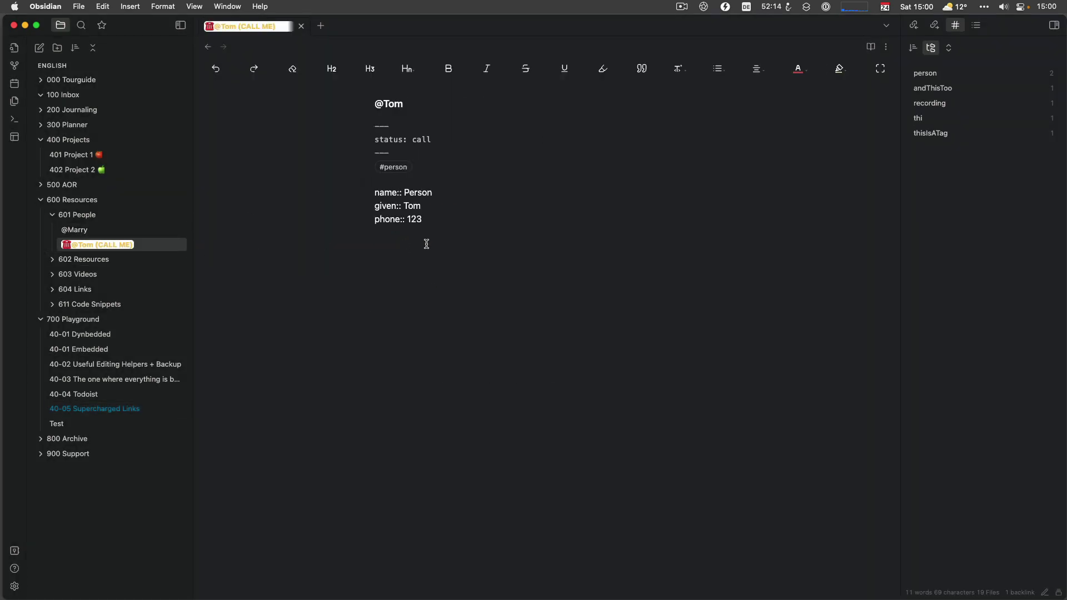
pyautogui.click(435, 164)
pyautogui.write('#re')
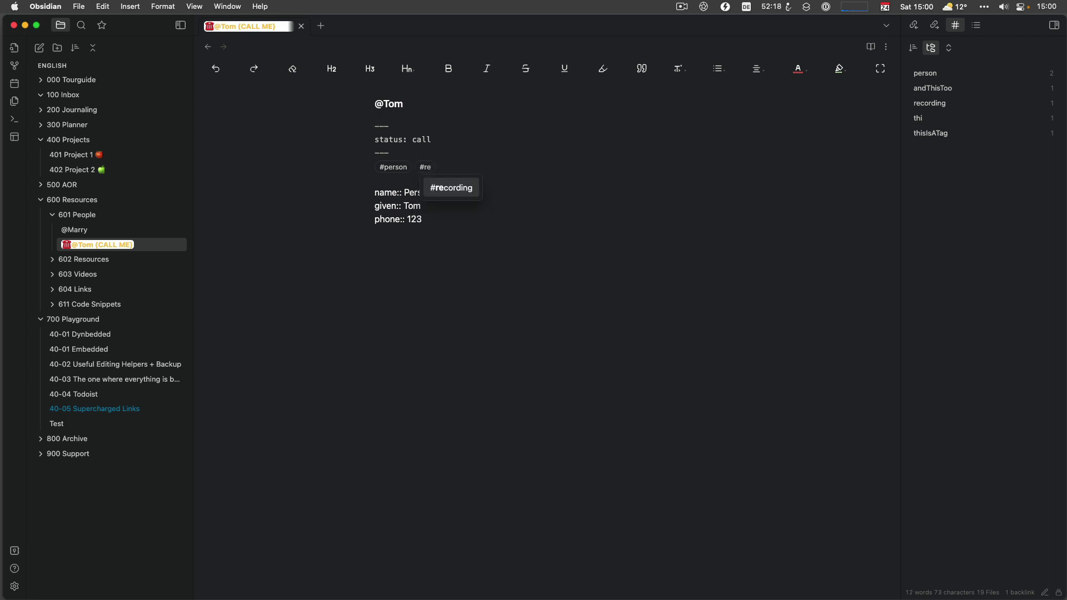
pyautogui.press('Return')
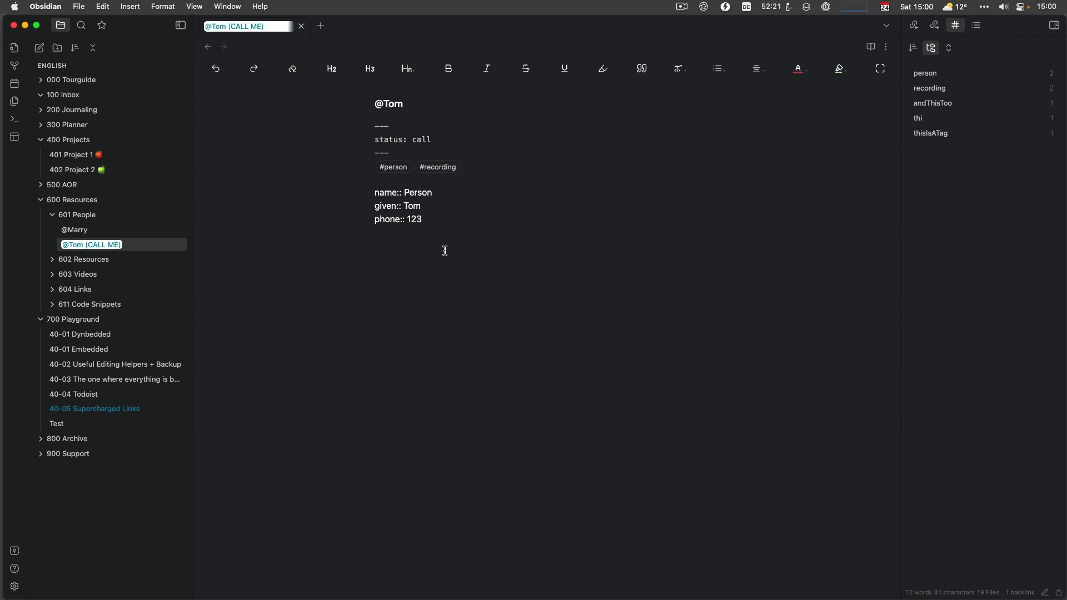
pyautogui.click(119, 215)
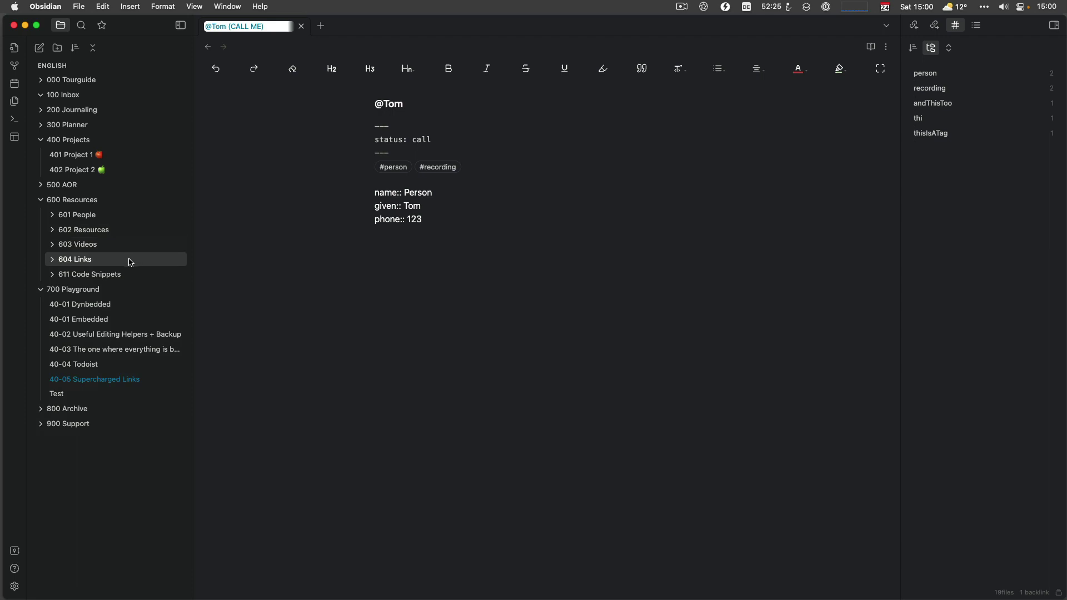
pyautogui.click(60, 216)
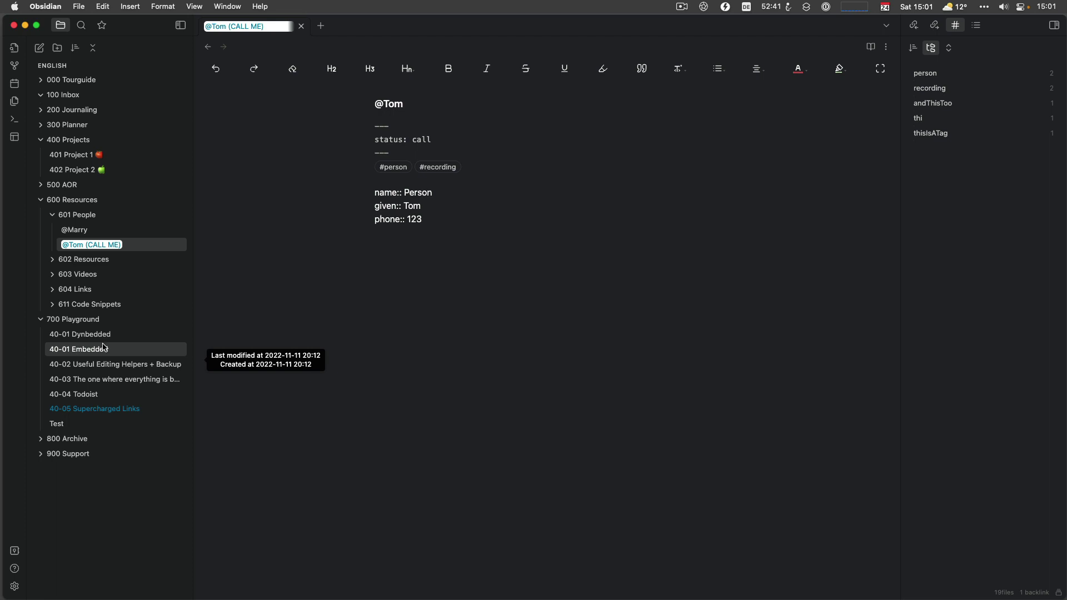
pyautogui.click(14, 589)
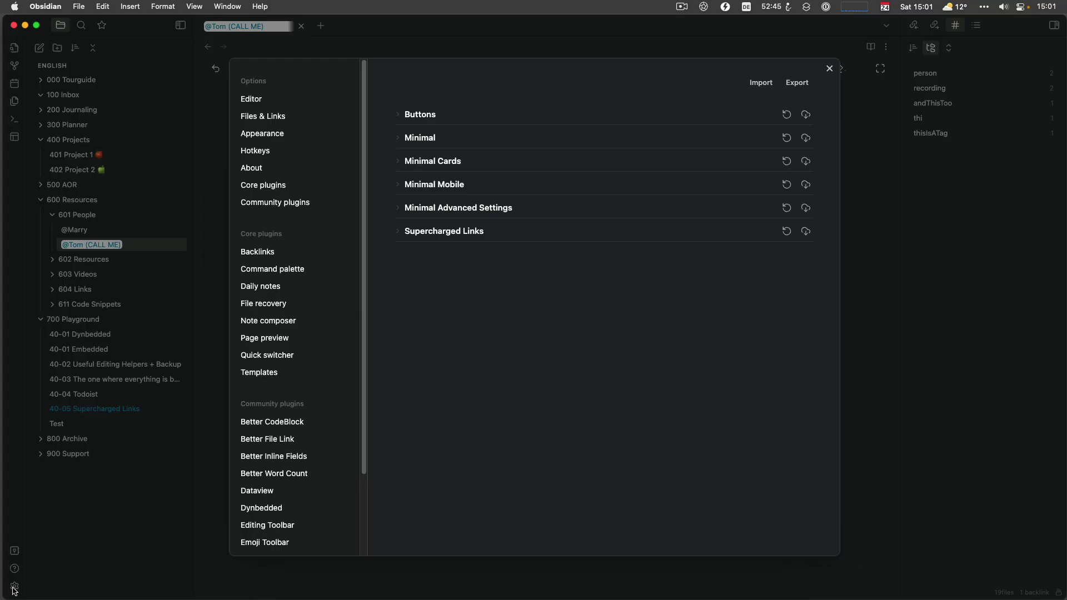
pyautogui.scroll(-3, 280, 491)
pyautogui.scroll(-2, 280, 491)
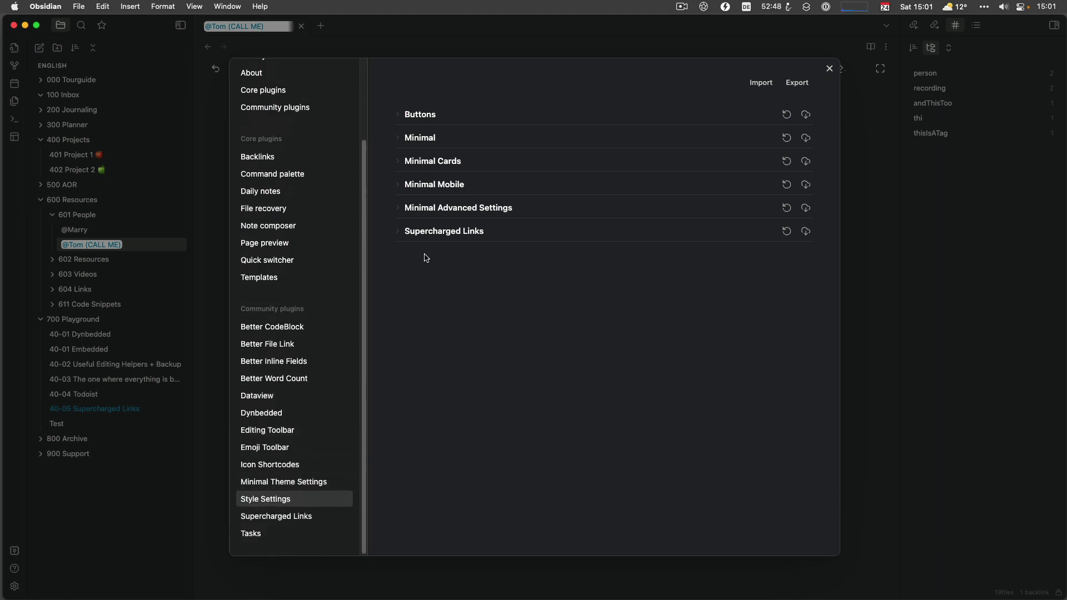
pyautogui.click(398, 232)
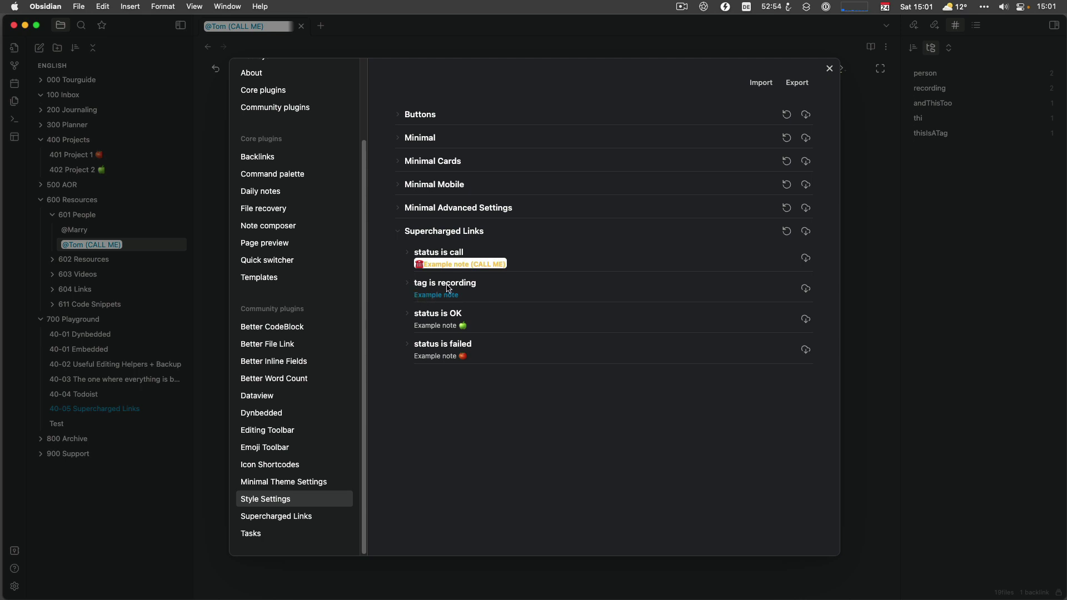
pyautogui.click(406, 285)
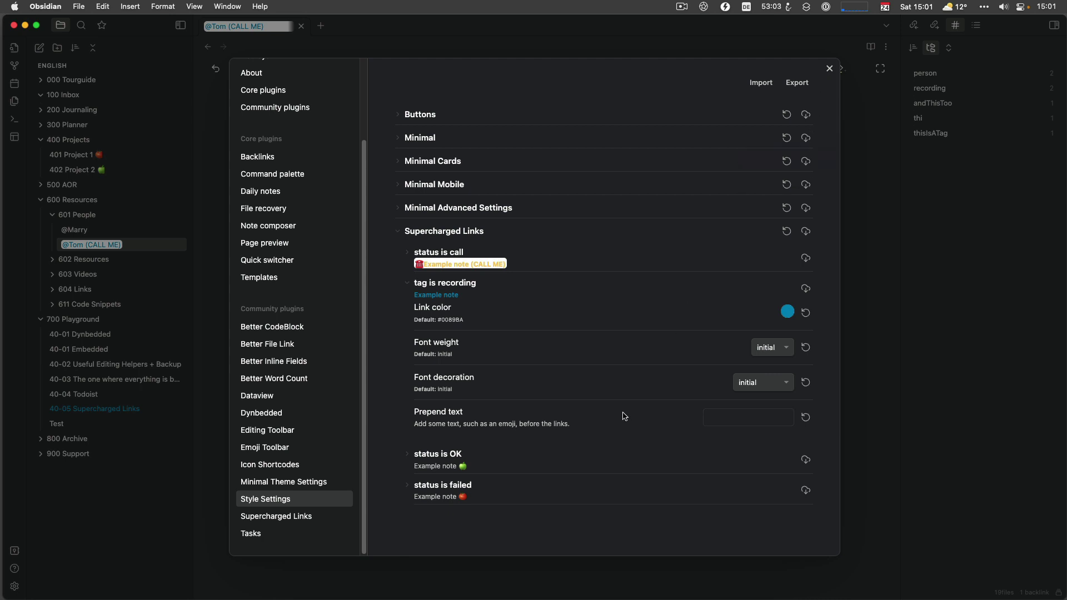
pyautogui.click(405, 256)
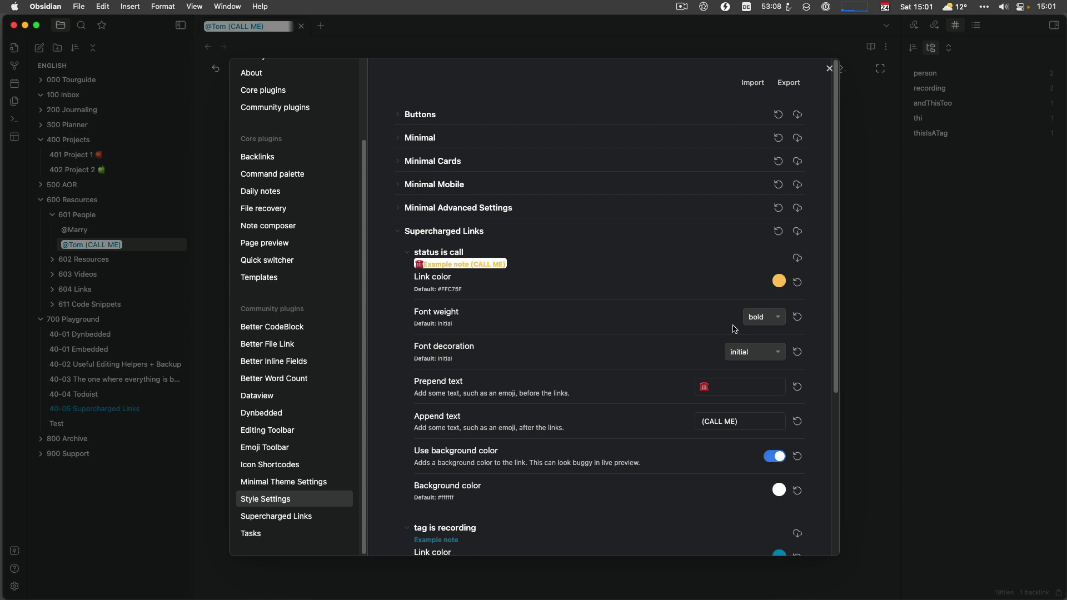
# In Supercharged Links settings, move the 'Note has tag #recording' selector above the 'status call' selector
pyautogui.click(829, 69)
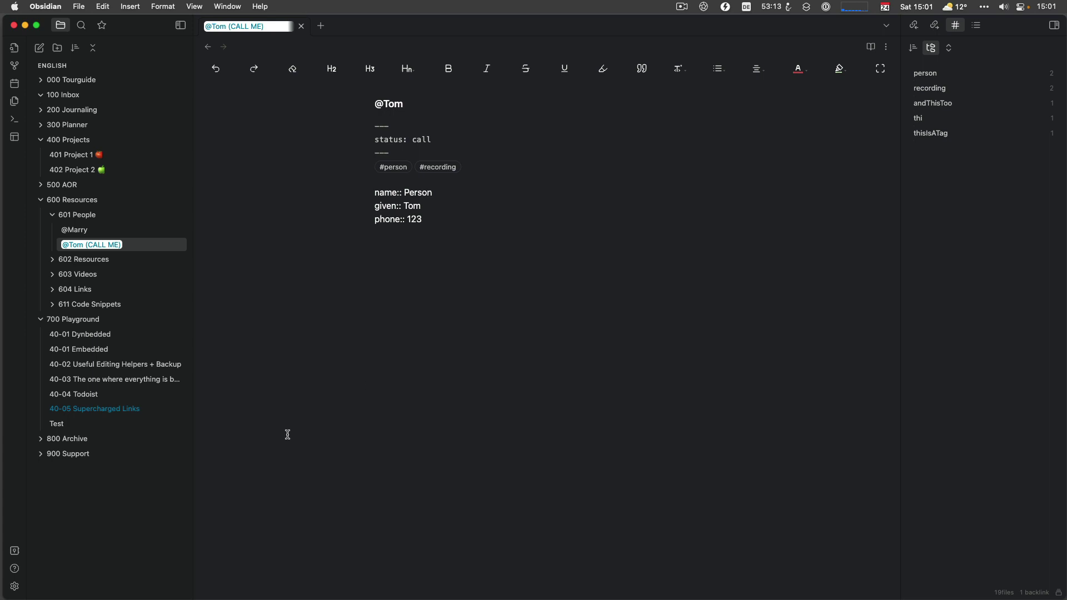
pyautogui.click(15, 589)
pyautogui.scroll(-3, 333, 454)
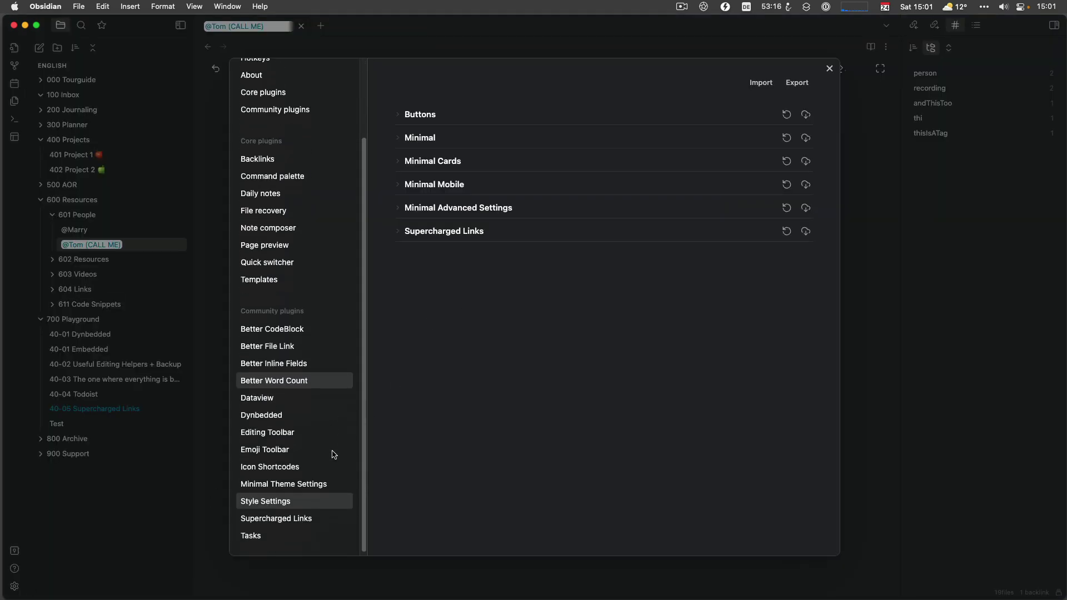
pyautogui.click(298, 517)
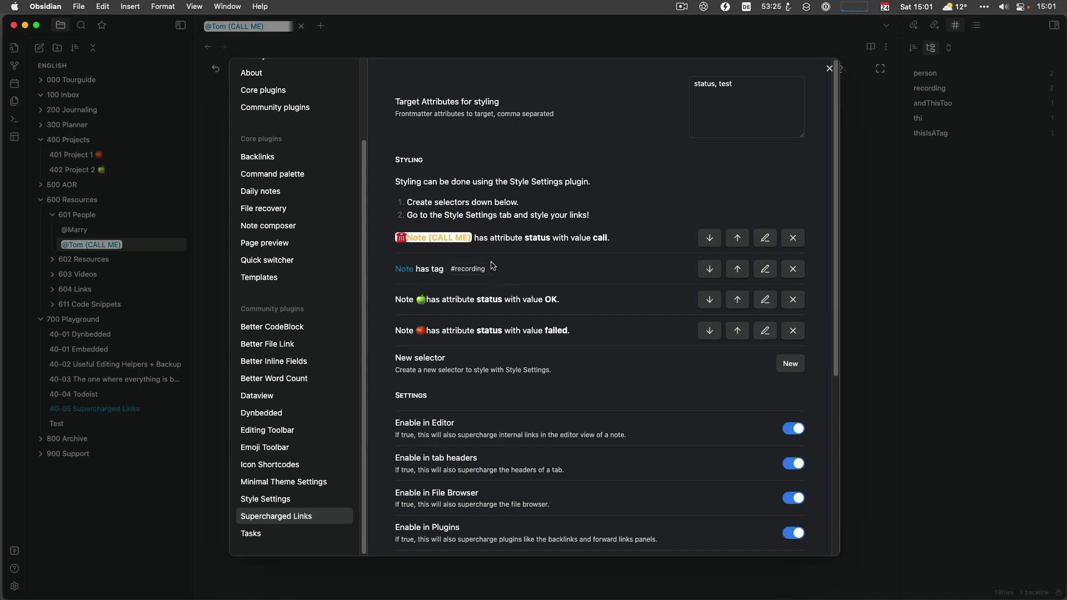
pyautogui.click(736, 272)
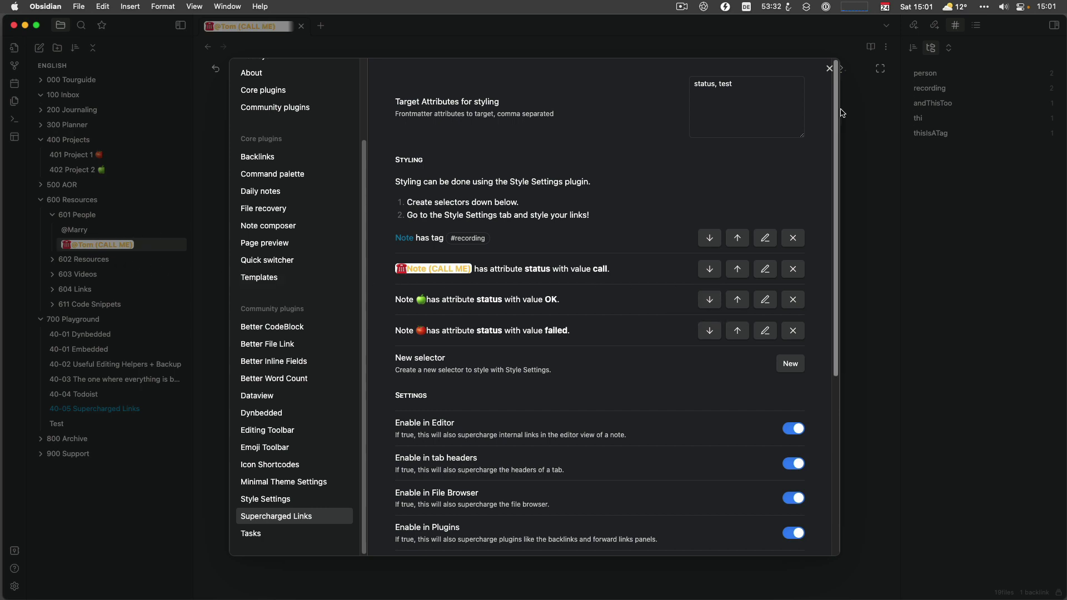
pyautogui.click(830, 68)
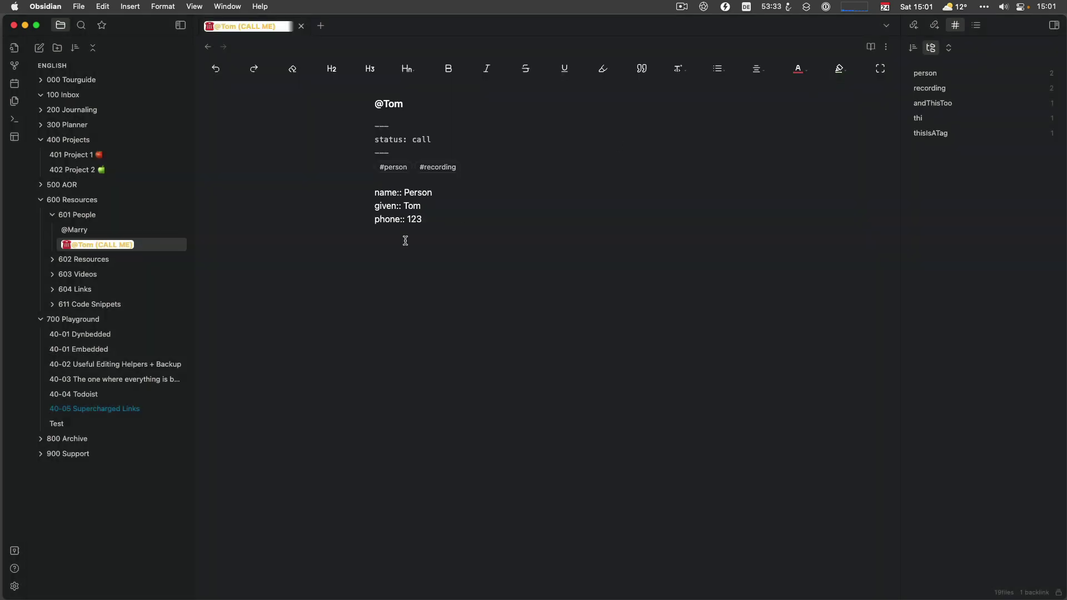
pyautogui.click(14, 587)
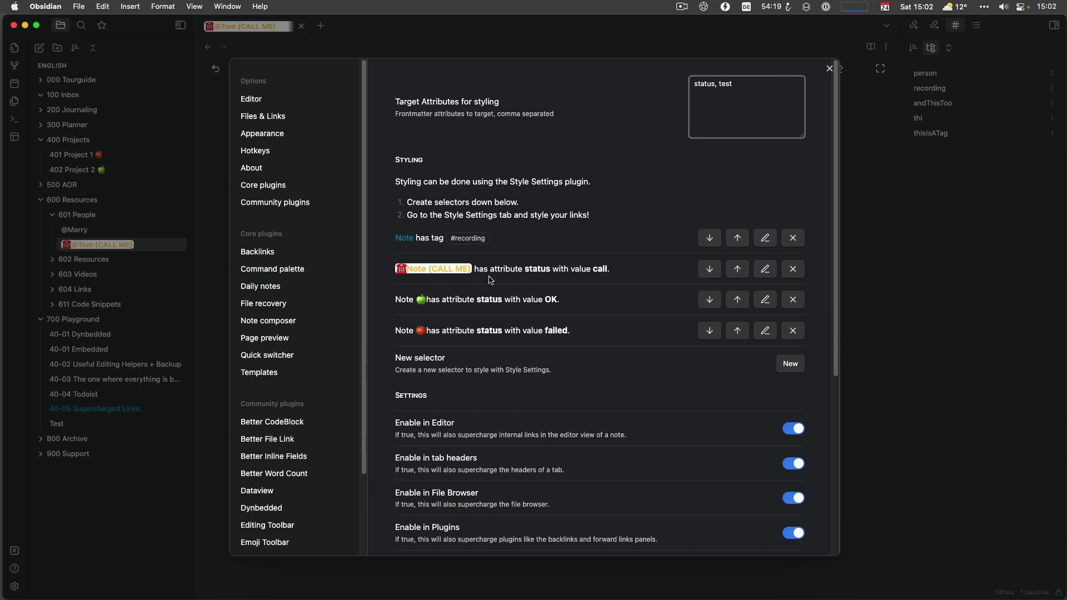
pyautogui.click(829, 68)
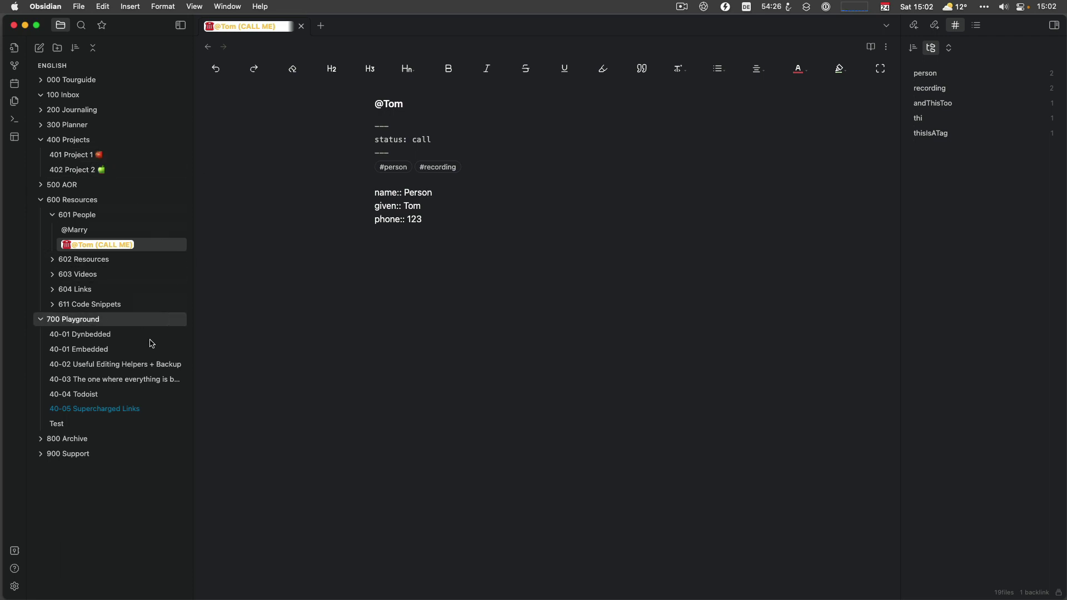
pyautogui.click(116, 417)
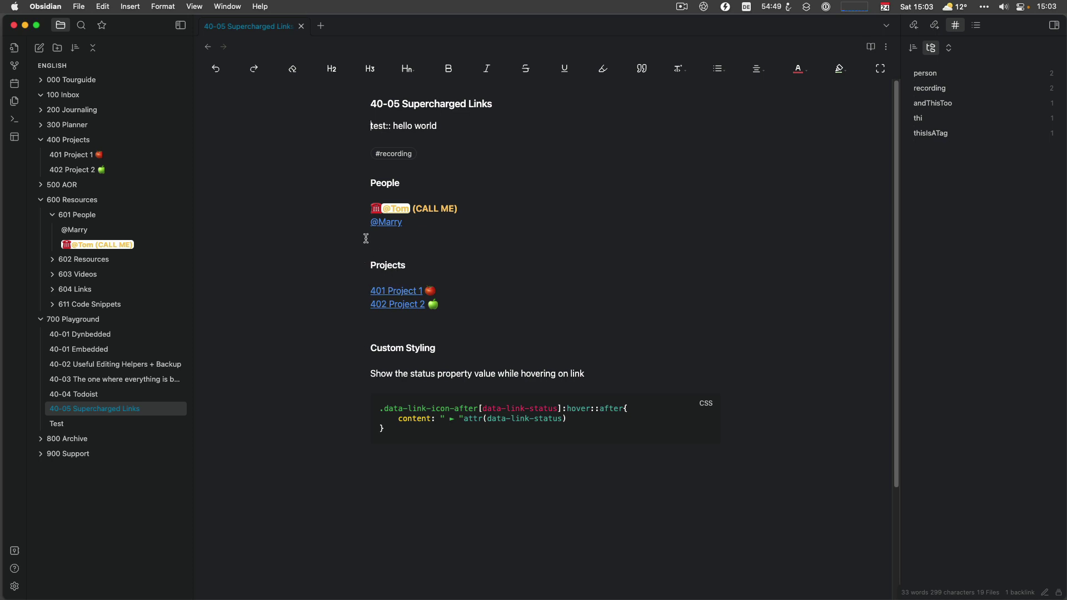
pyautogui.click(487, 318)
pyautogui.click(400, 238)
pyautogui.press('Return')
pyautogui.write('[[')
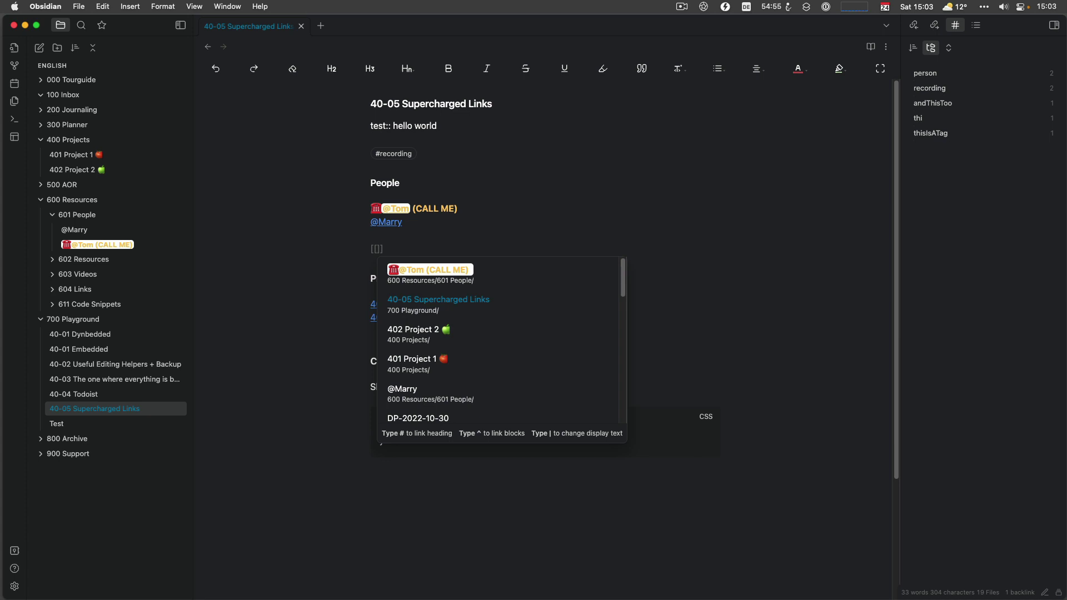
pyautogui.press('Down')
pyautogui.press('Down')
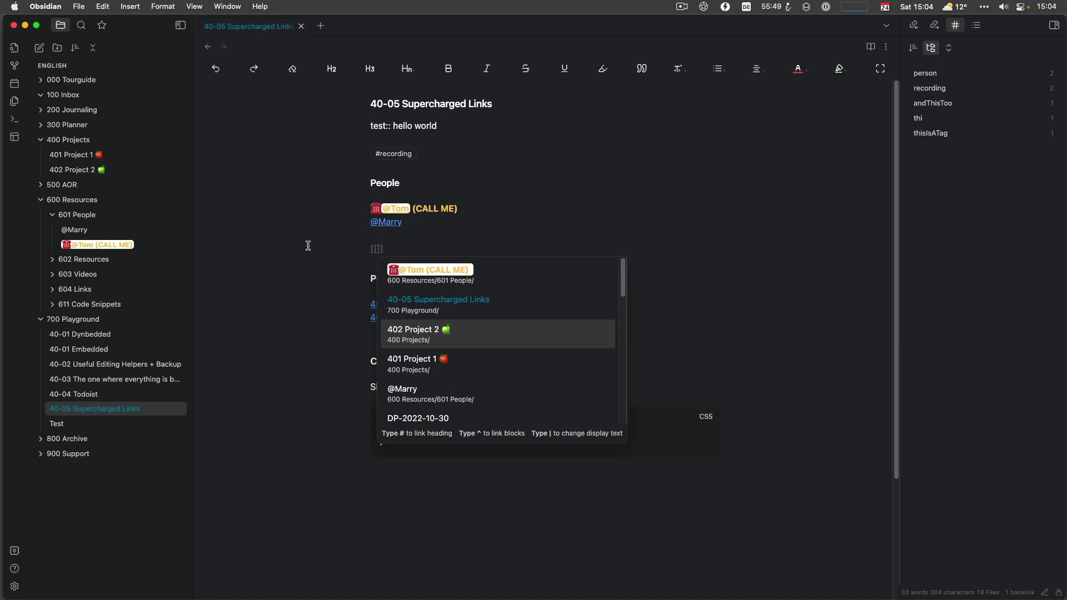
pyautogui.press('Escape')
pyautogui.click(506, 273)
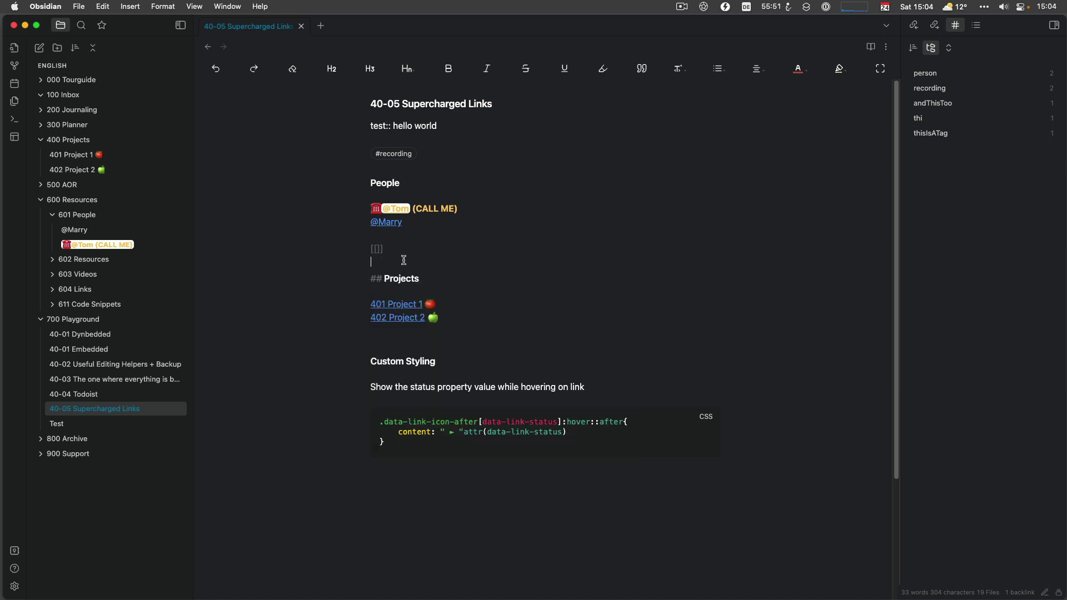
pyautogui.moveTo(403, 259); pyautogui.dragTo(359, 245)
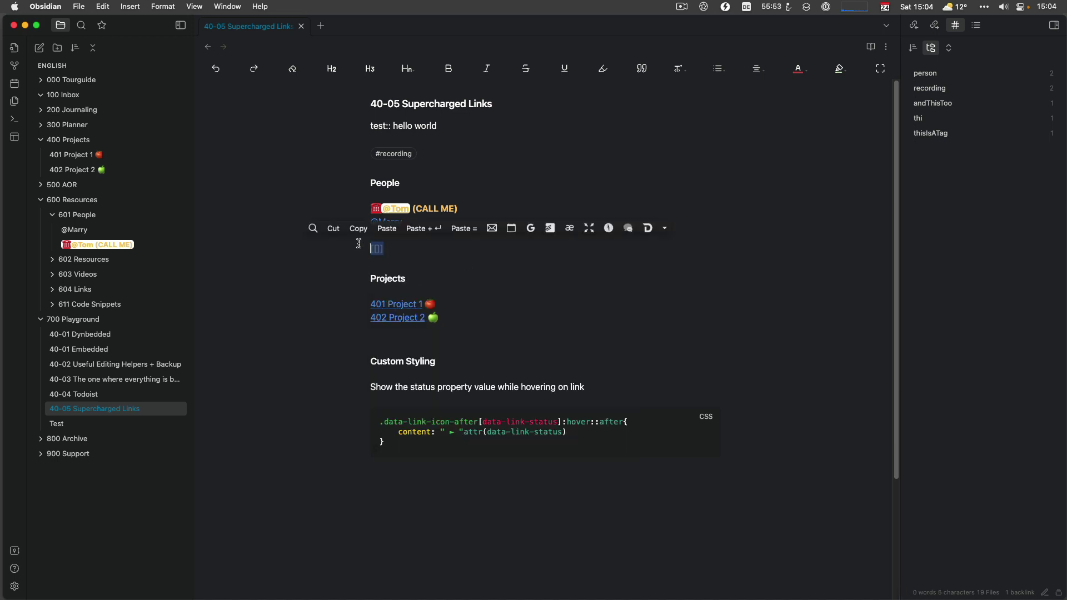
pyautogui.press('BackSpace')
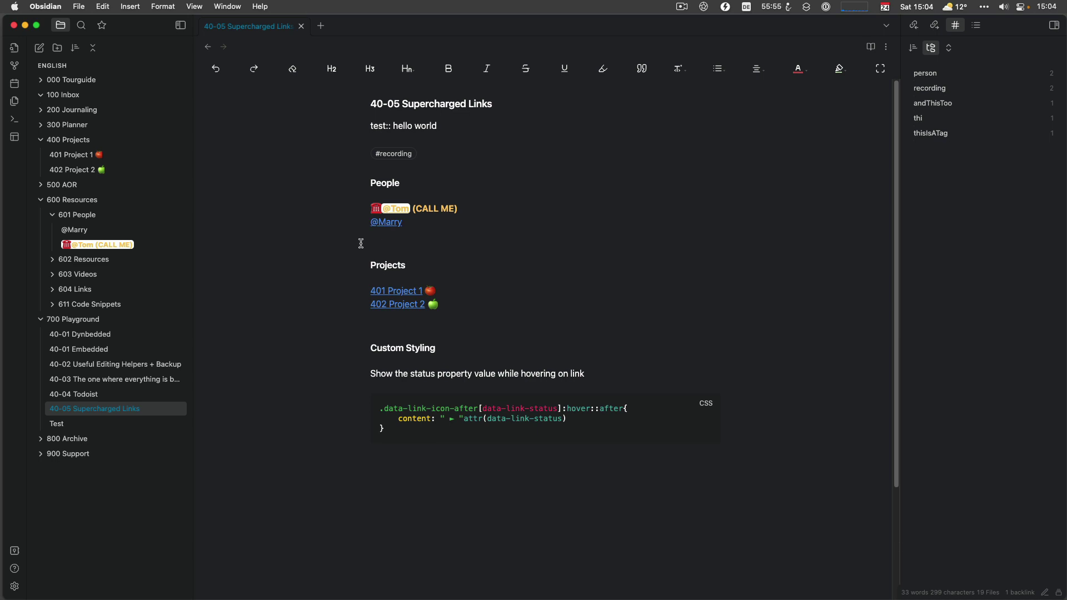
pyautogui.press('Delete')
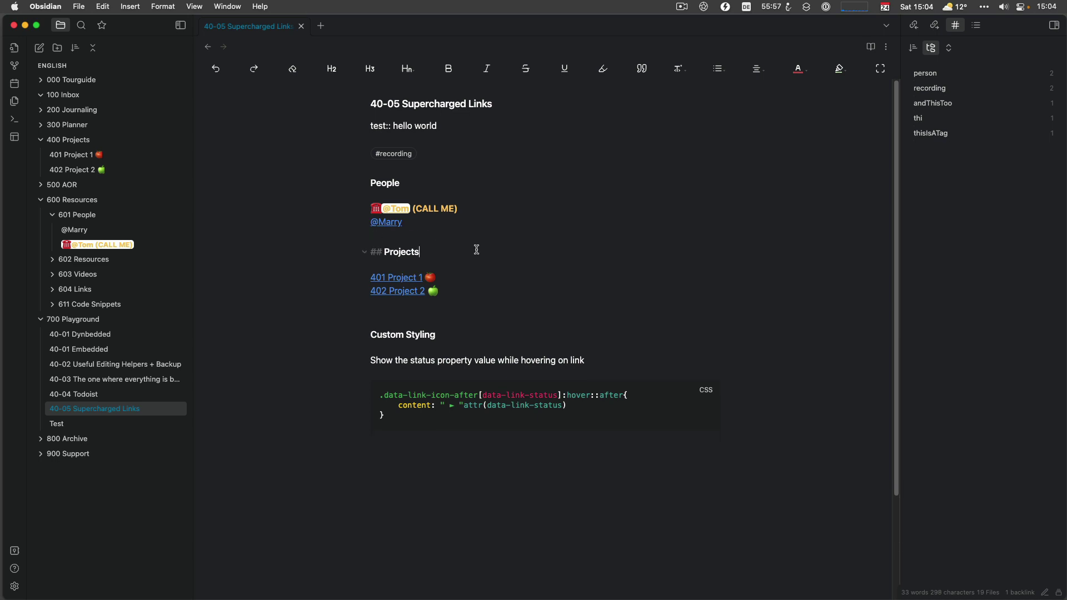